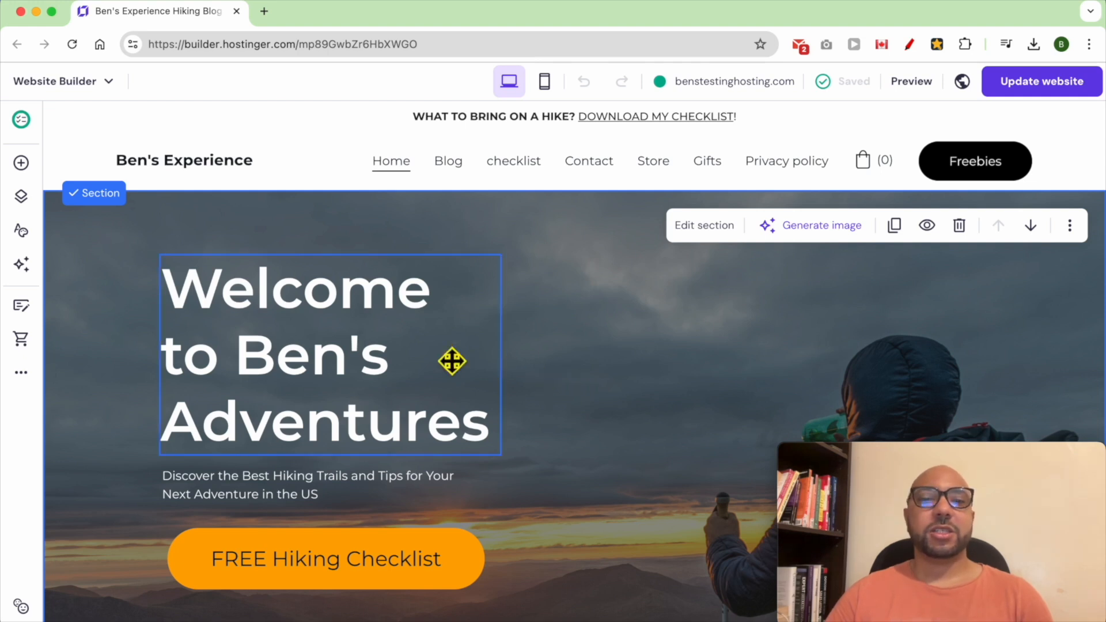
- Open the '...' website settings menu and go to Appointments
{"action": "left_click", "coordinate": [22, 373]}
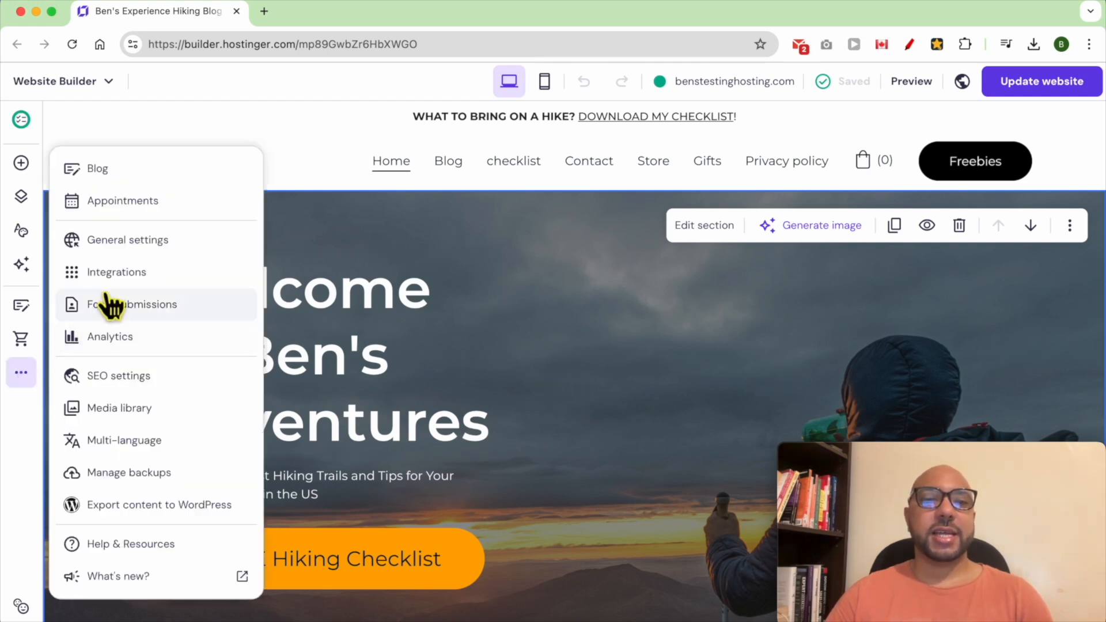
{"action": "left_click", "coordinate": [193, 202]}
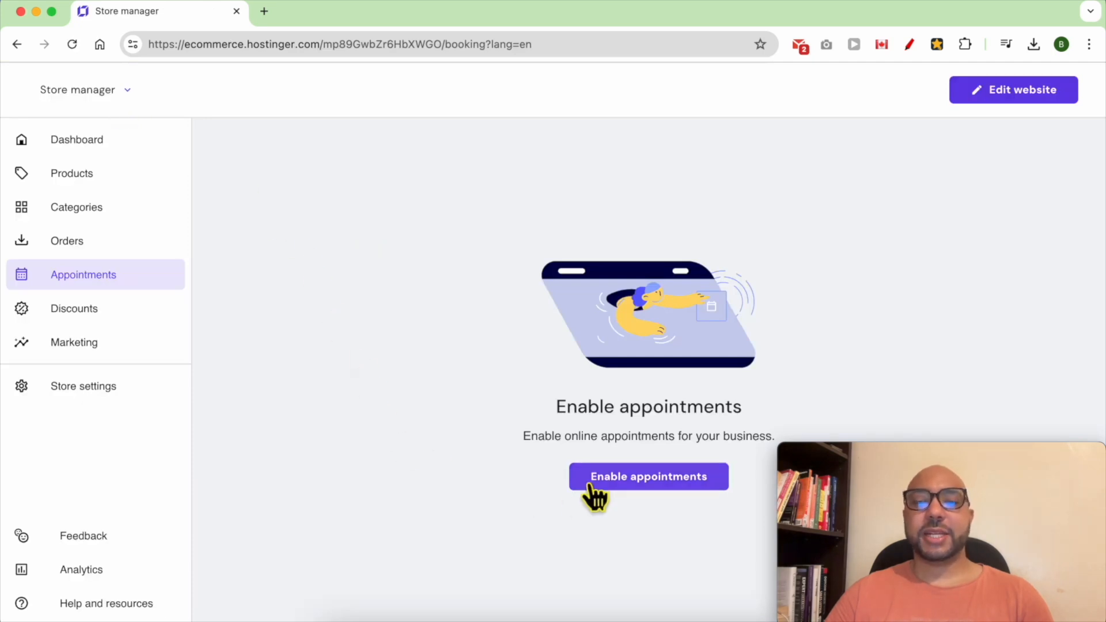
- Enable online appointments in the Store manager
{"action": "left_click", "coordinate": [622, 484]}
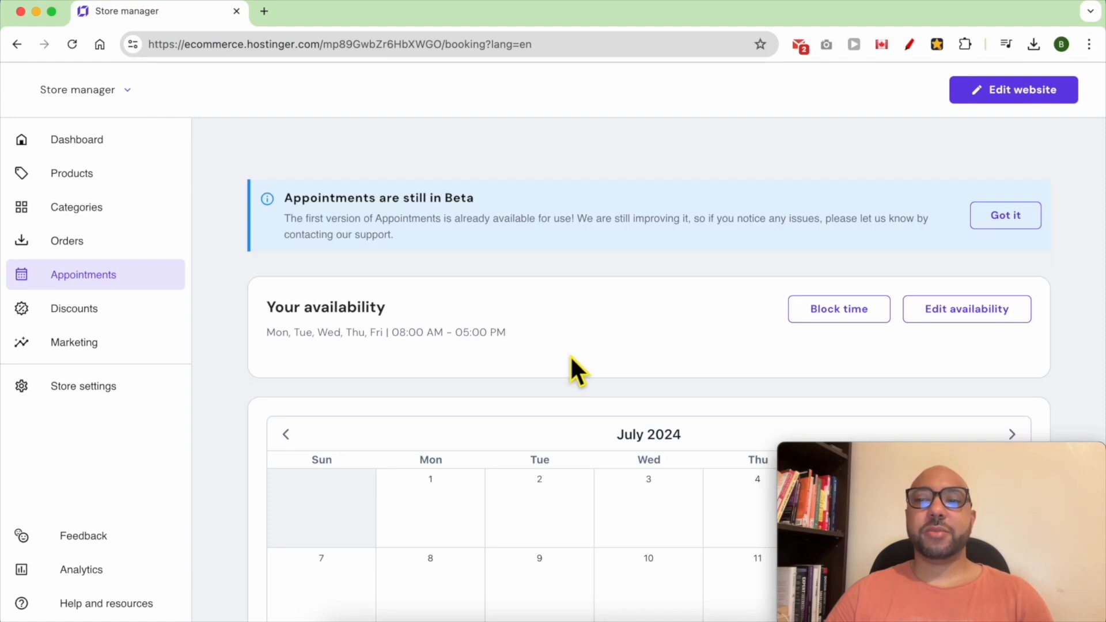
- Set Monday's start time to 08:15 AM in the weekly availability
{"action": "left_click", "coordinate": [985, 326]}
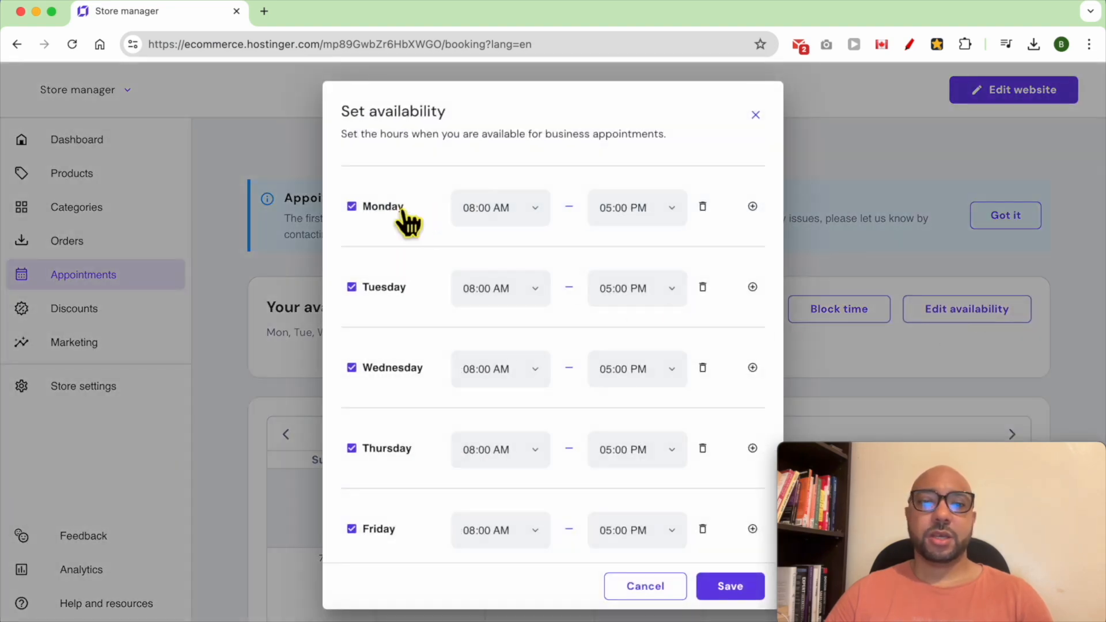
{"action": "left_click", "coordinate": [521, 218]}
{"action": "left_click", "coordinate": [506, 280]}
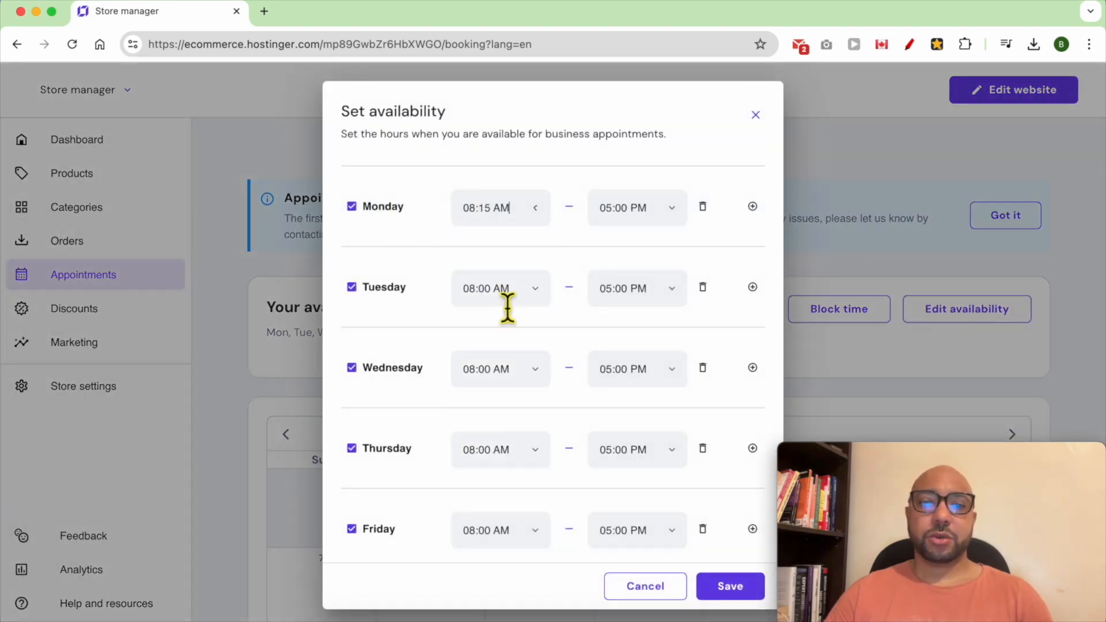
{"action": "left_click", "coordinate": [544, 221]}
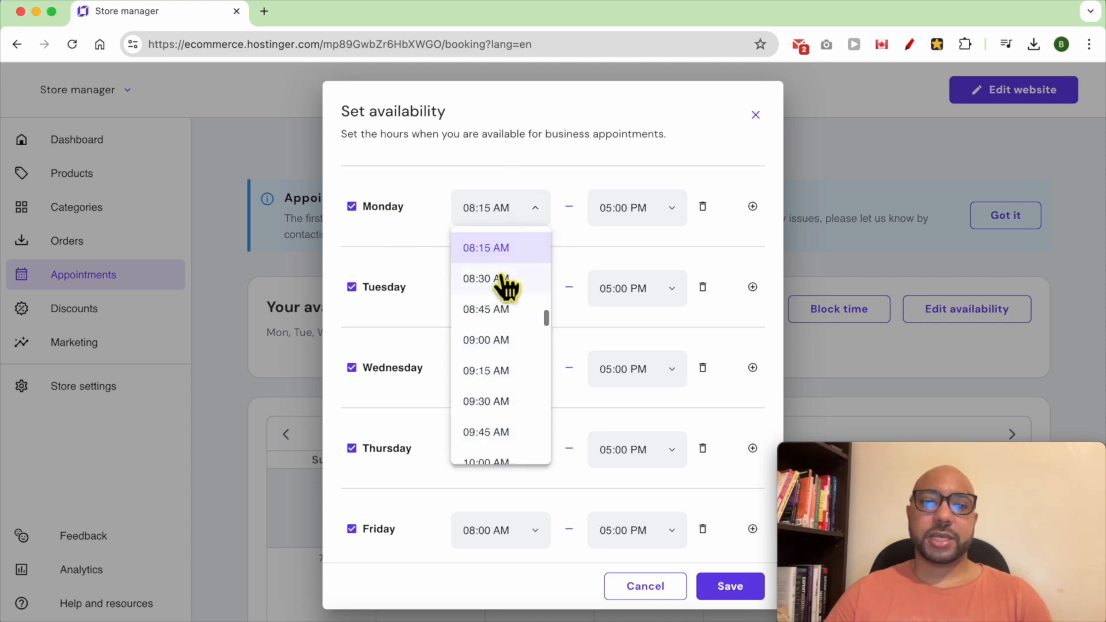
{"action": "left_click", "coordinate": [380, 214]}
{"action": "left_click", "coordinate": [378, 214]}
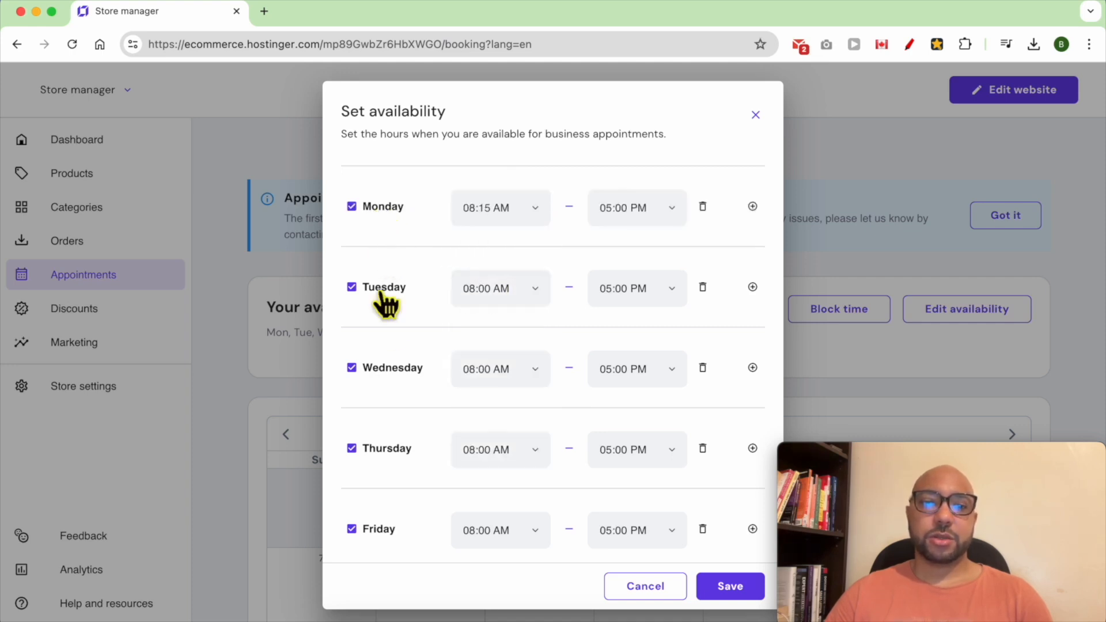
- Make Saturday and Sunday available for appointments
{"action": "scroll", "coordinate": [403, 369], "scroll_direction": "down", "scroll_amount": 5}
{"action": "left_click", "coordinate": [379, 426]}
{"action": "left_click", "coordinate": [379, 427]}
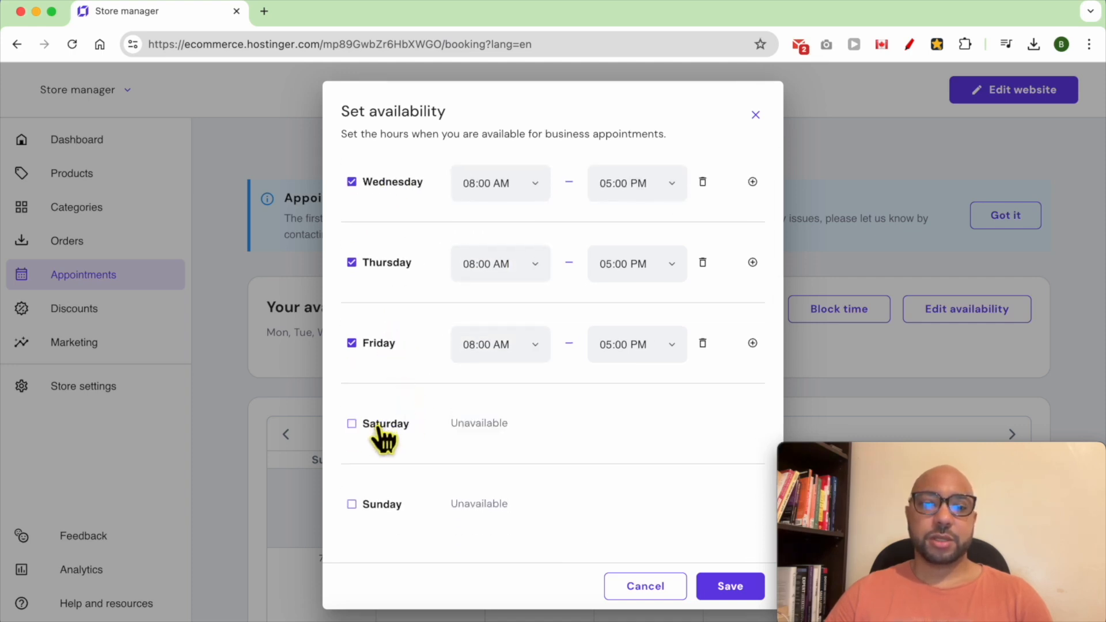
{"action": "left_click", "coordinate": [357, 425]}
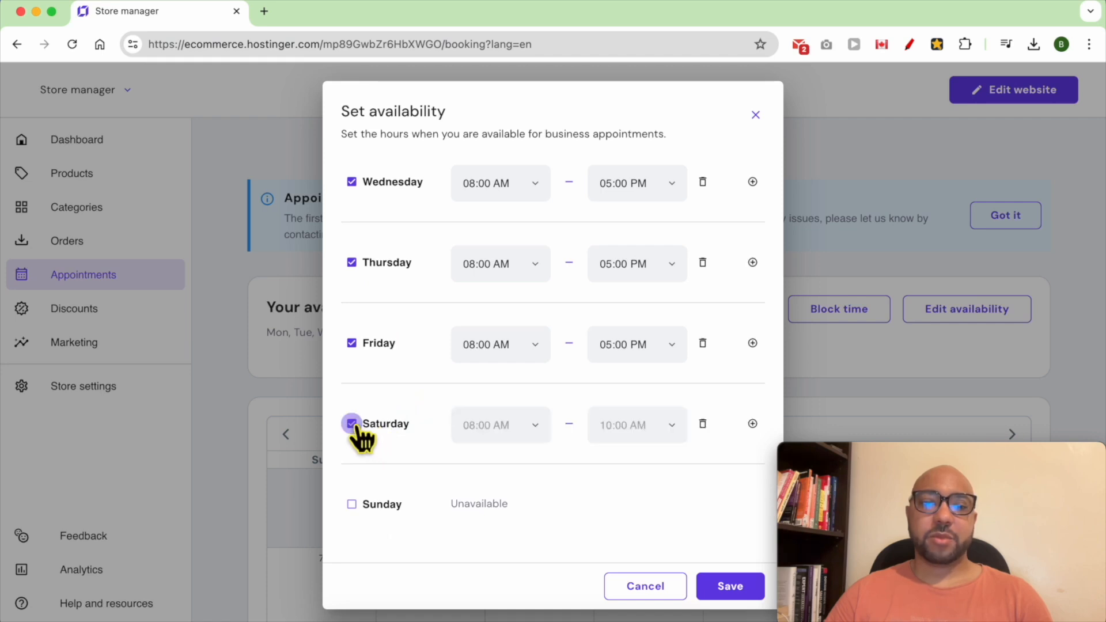
{"action": "left_click", "coordinate": [353, 506]}
- Try a 12:30–01:15 AM Saturday slot, then reset Saturday as available
{"action": "left_click", "coordinate": [518, 433]}
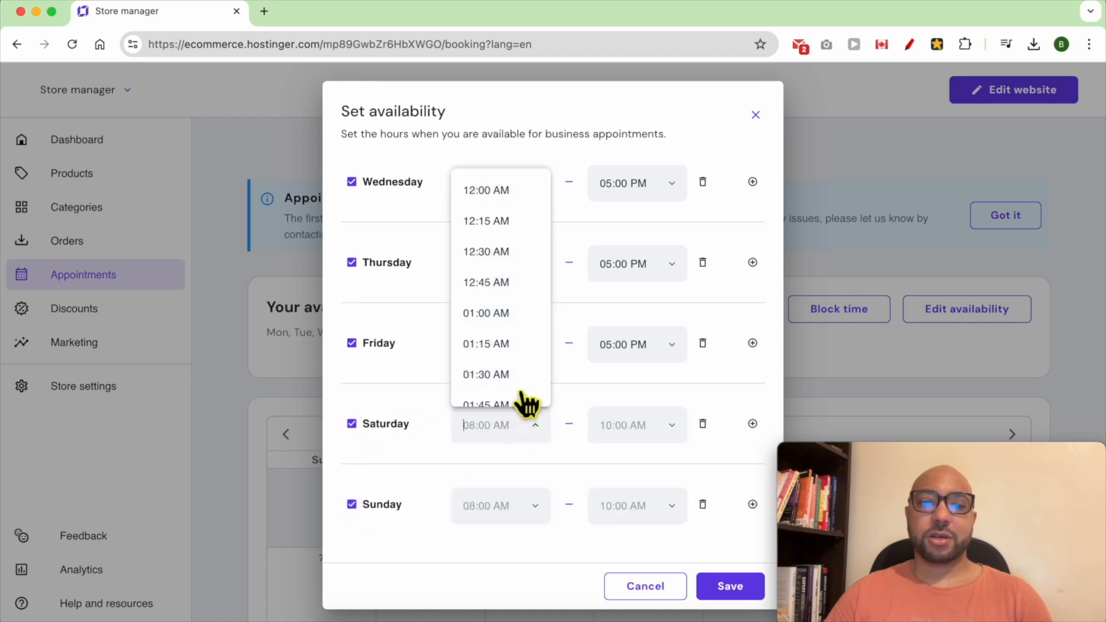
{"action": "left_click", "coordinate": [516, 252]}
{"action": "left_click", "coordinate": [616, 429]}
{"action": "left_click", "coordinate": [634, 344]}
{"action": "left_click", "coordinate": [703, 426]}
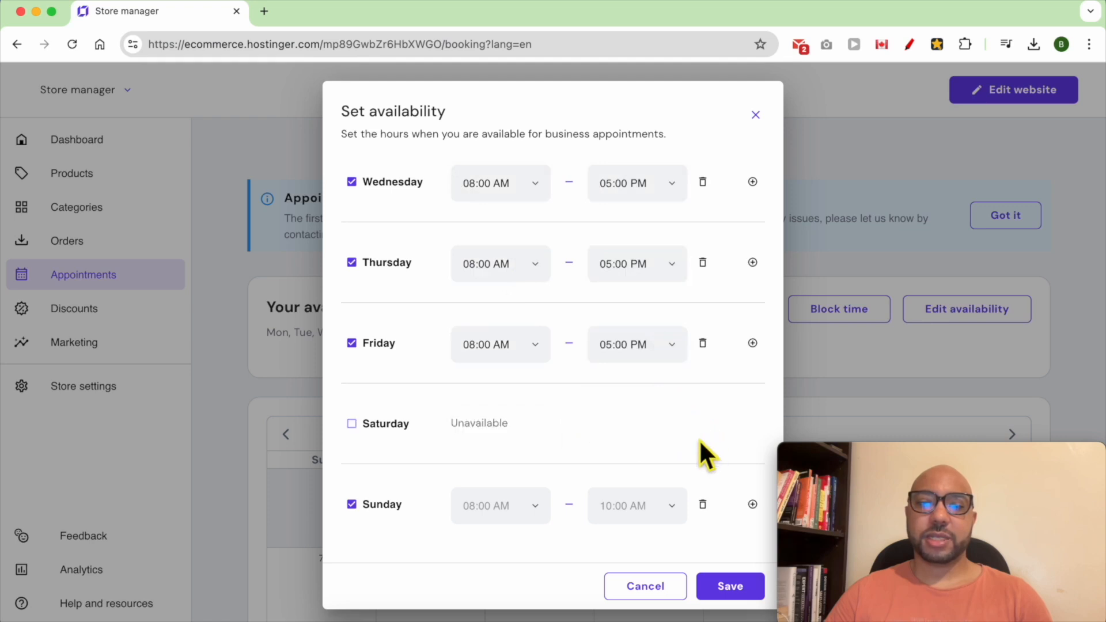
{"action": "left_click", "coordinate": [351, 423]}
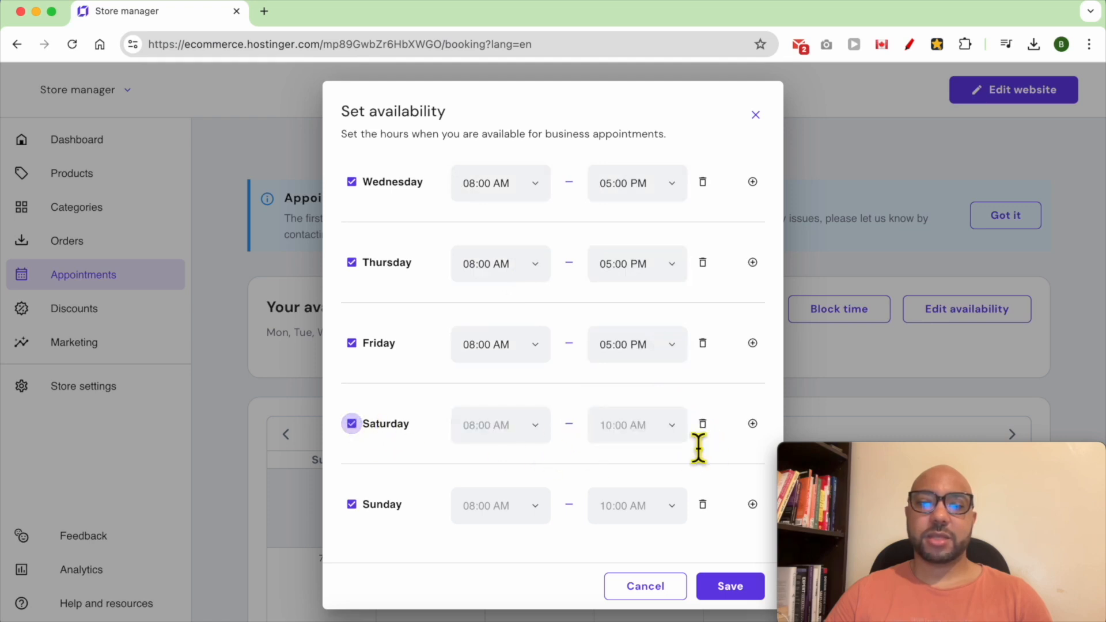
- Give Saturday a 12:00 AM–01:00 AM slot, removing the extra second slot
{"action": "left_click", "coordinate": [752, 425]}
{"action": "left_click", "coordinate": [538, 420]}
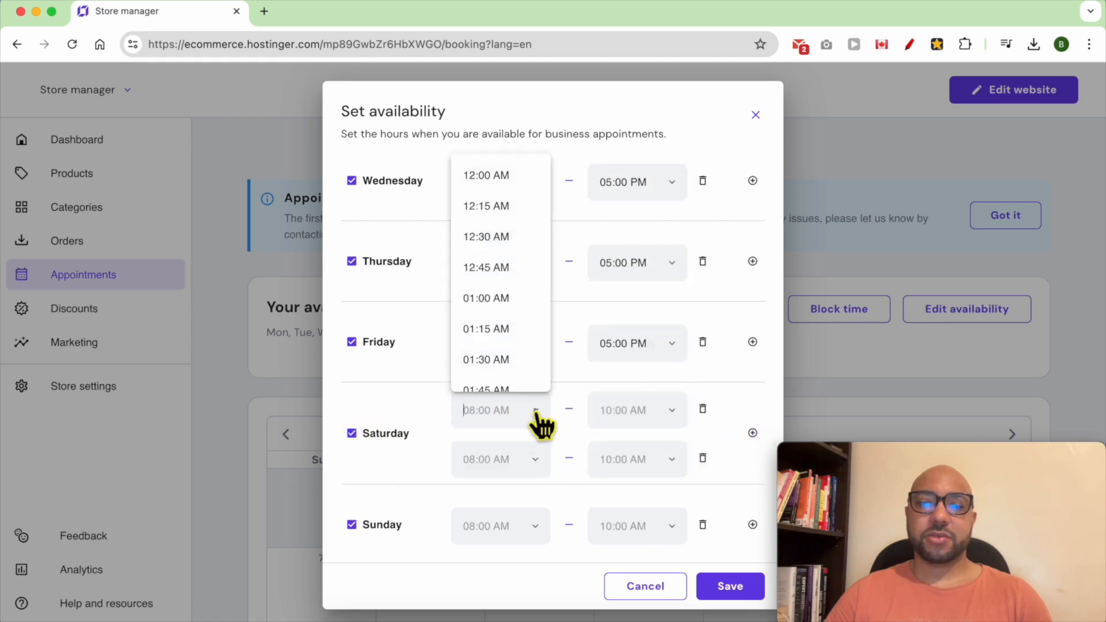
{"action": "left_click", "coordinate": [513, 179]}
{"action": "left_click", "coordinate": [670, 412]}
{"action": "left_click", "coordinate": [637, 296]}
{"action": "left_click", "coordinate": [550, 473]}
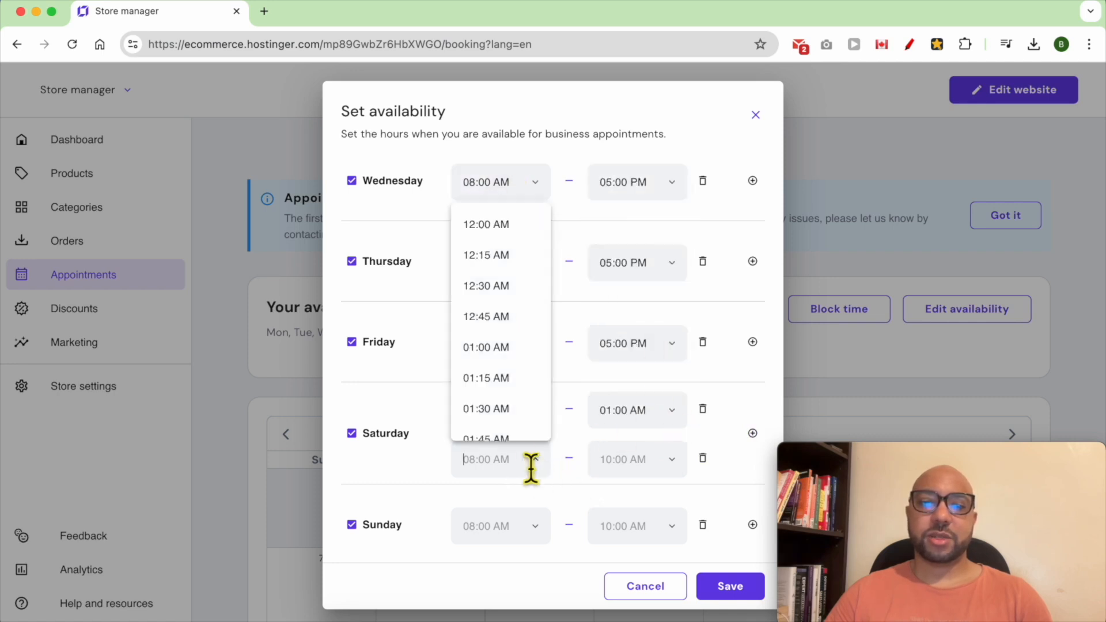
{"action": "scroll", "coordinate": [526, 418], "scroll_direction": "down", "scroll_amount": 15}
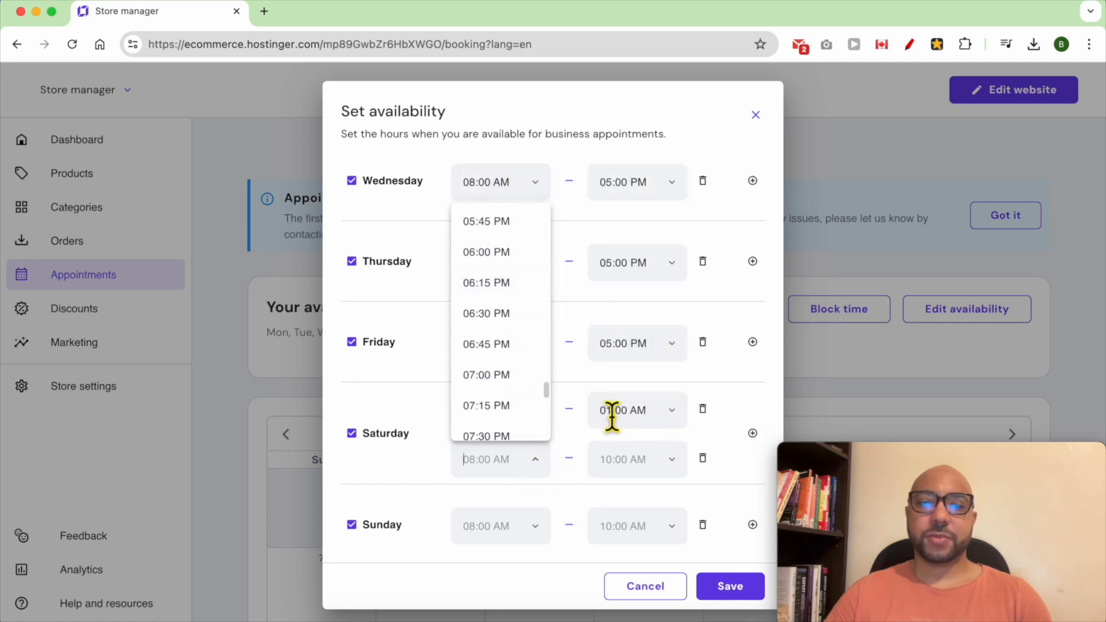
{"action": "left_click", "coordinate": [598, 431]}
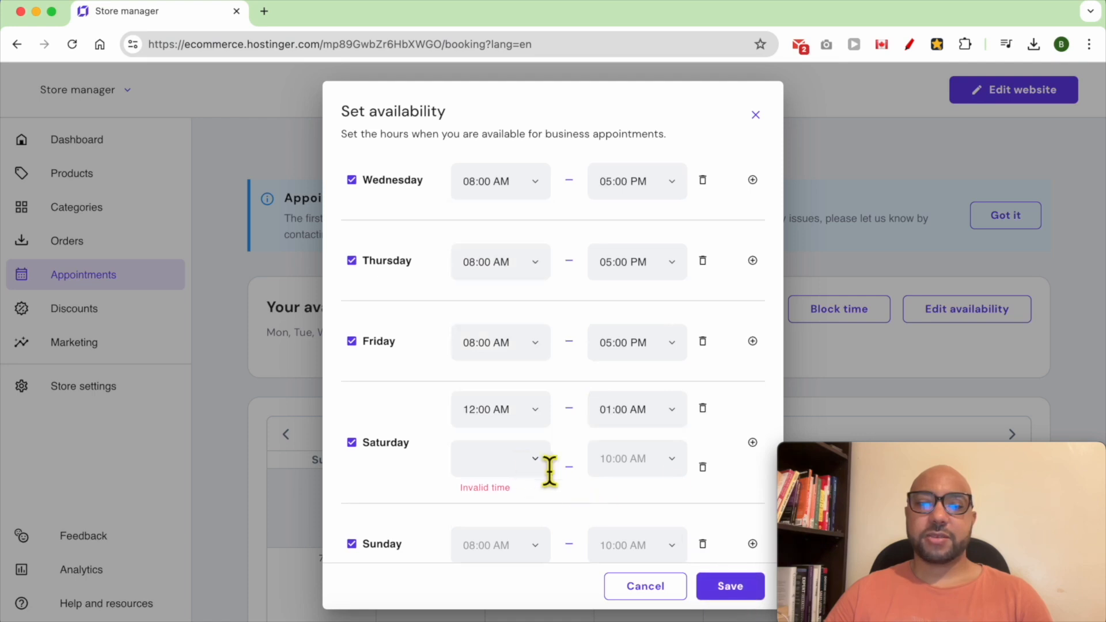
{"action": "left_click", "coordinate": [703, 460]}
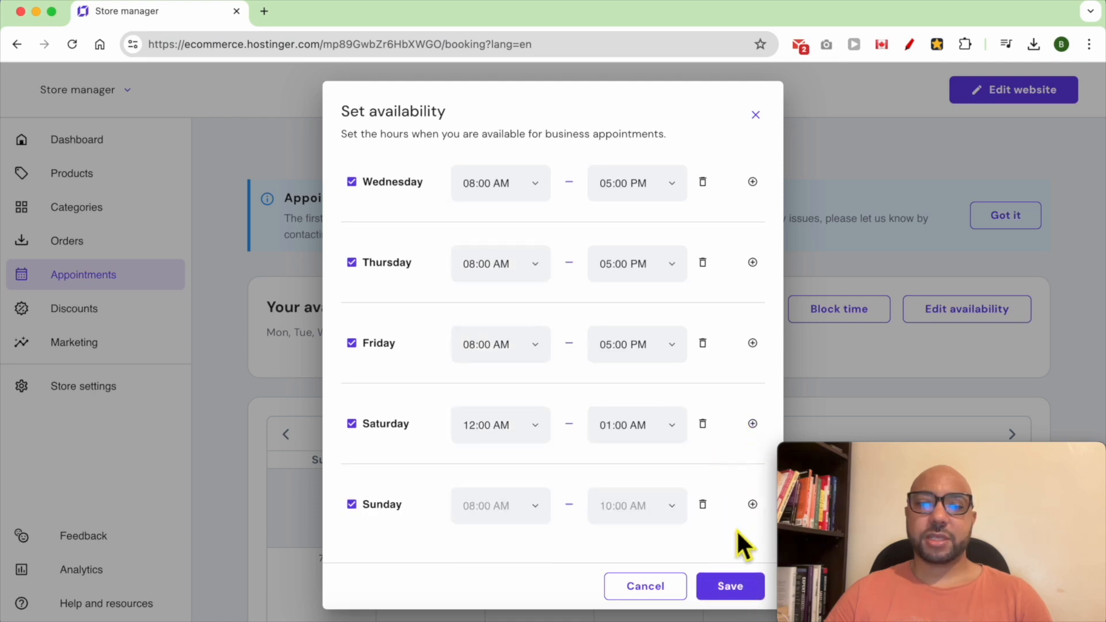
- Make Sunday unavailable and save the weekly availability
{"action": "left_click", "coordinate": [743, 588]}
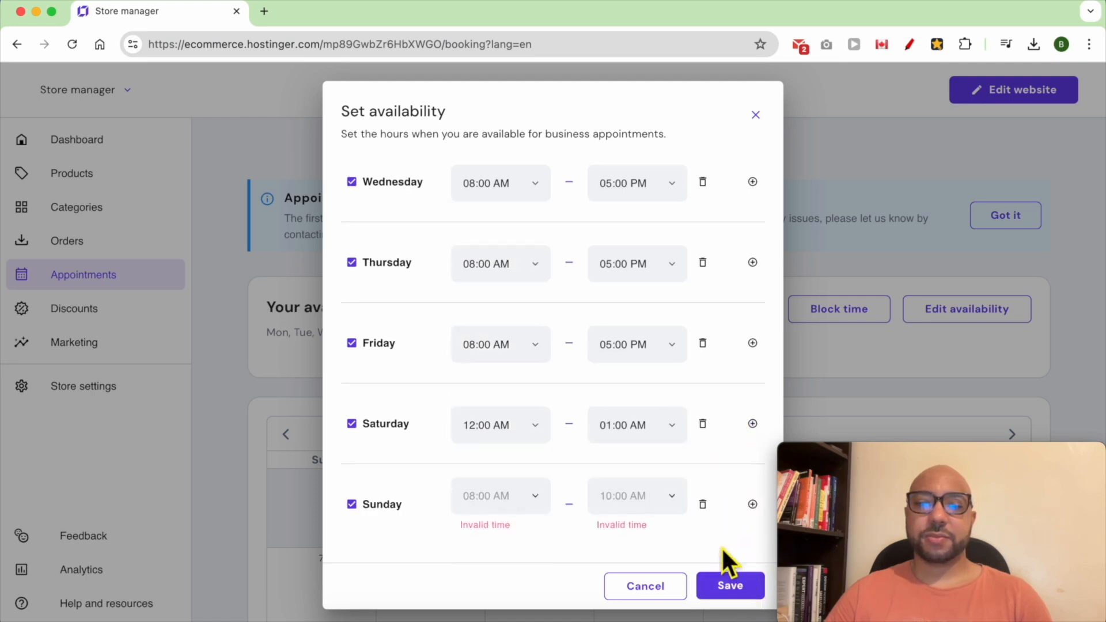
{"action": "left_click", "coordinate": [701, 500]}
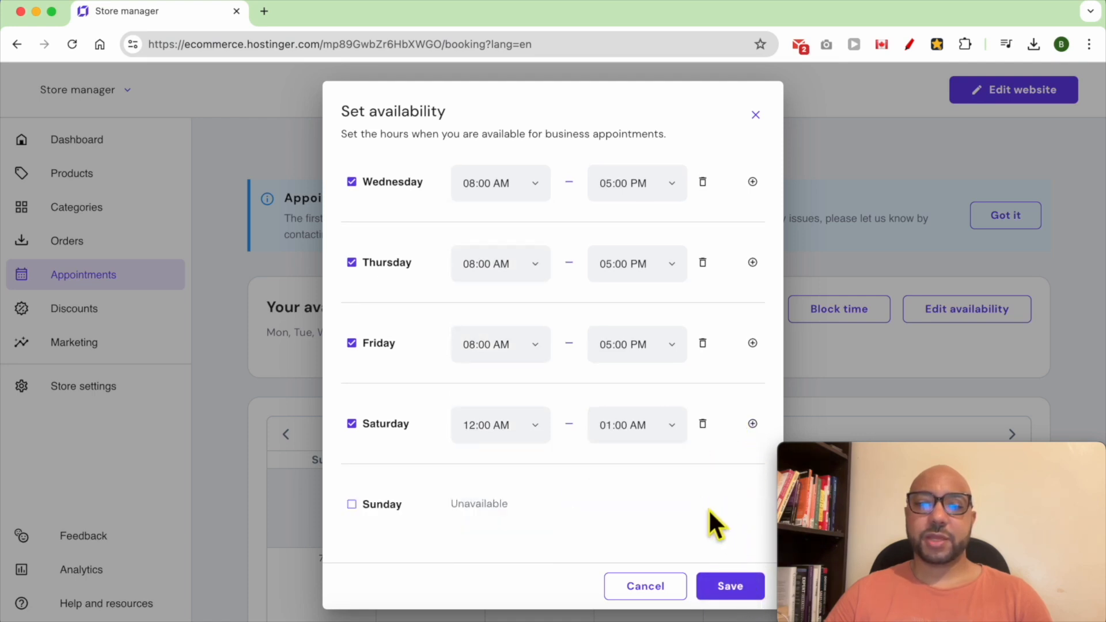
{"action": "left_click", "coordinate": [730, 586]}
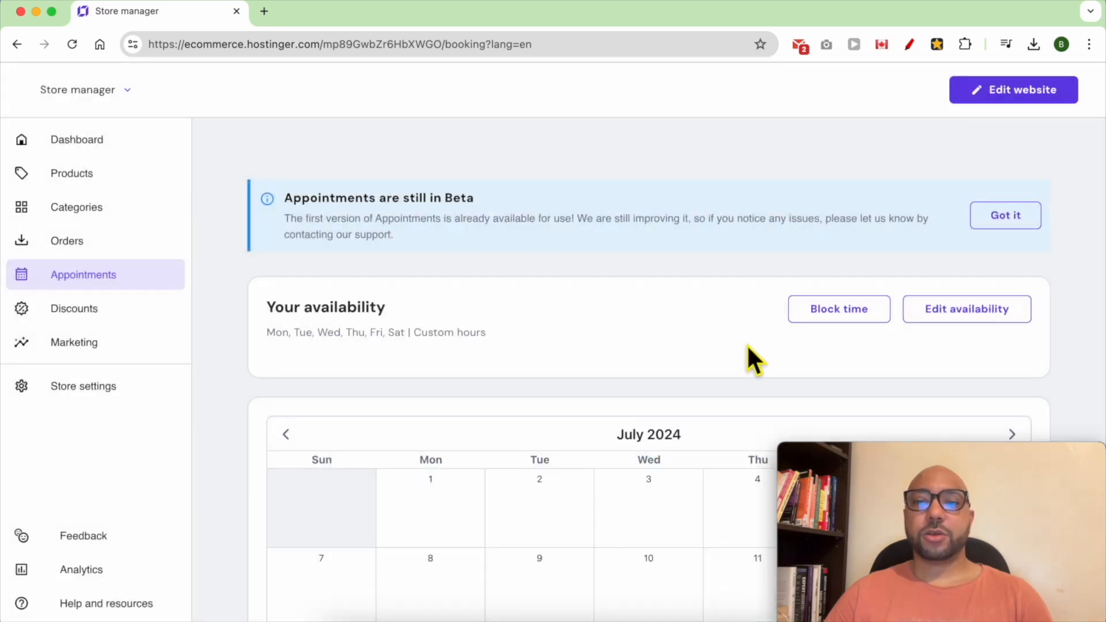
- Select July 25 through July 26, 2024 as blocked dates in the Block time calendar
{"action": "left_click", "coordinate": [830, 320]}
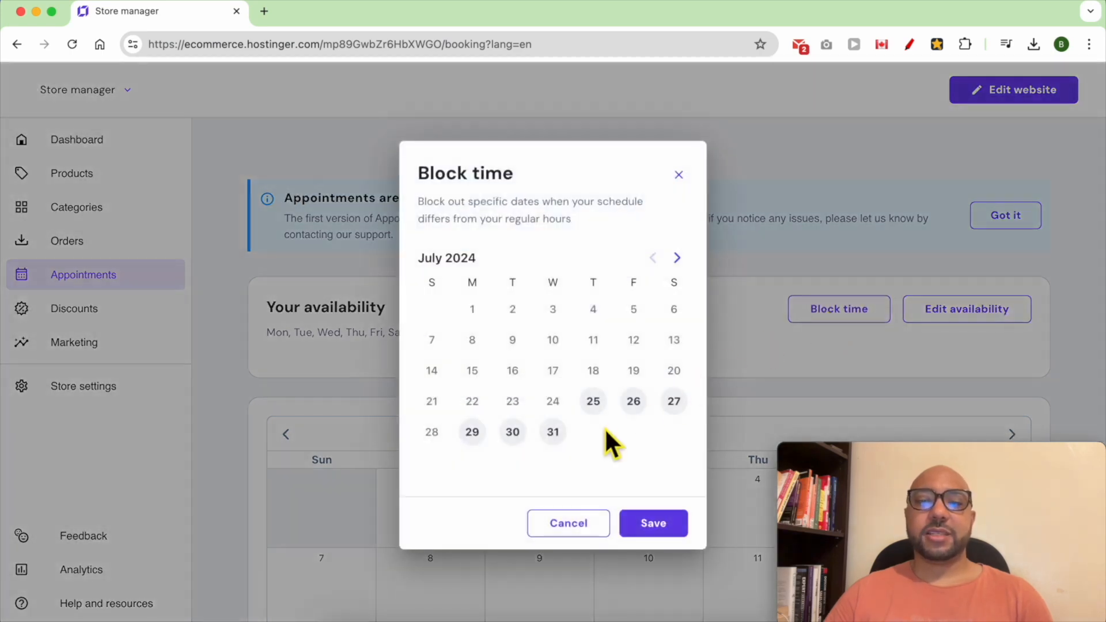
{"action": "left_click", "coordinate": [595, 406]}
{"action": "left_click", "coordinate": [638, 372]}
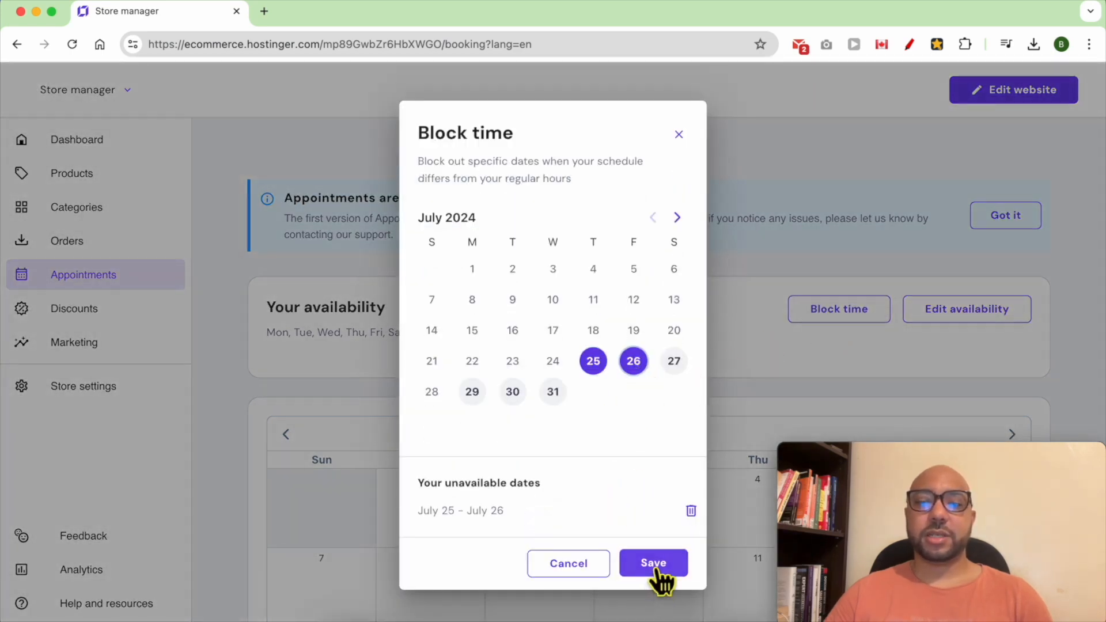
{"action": "scroll", "coordinate": [645, 360], "scroll_direction": "down", "scroll_amount": 6}
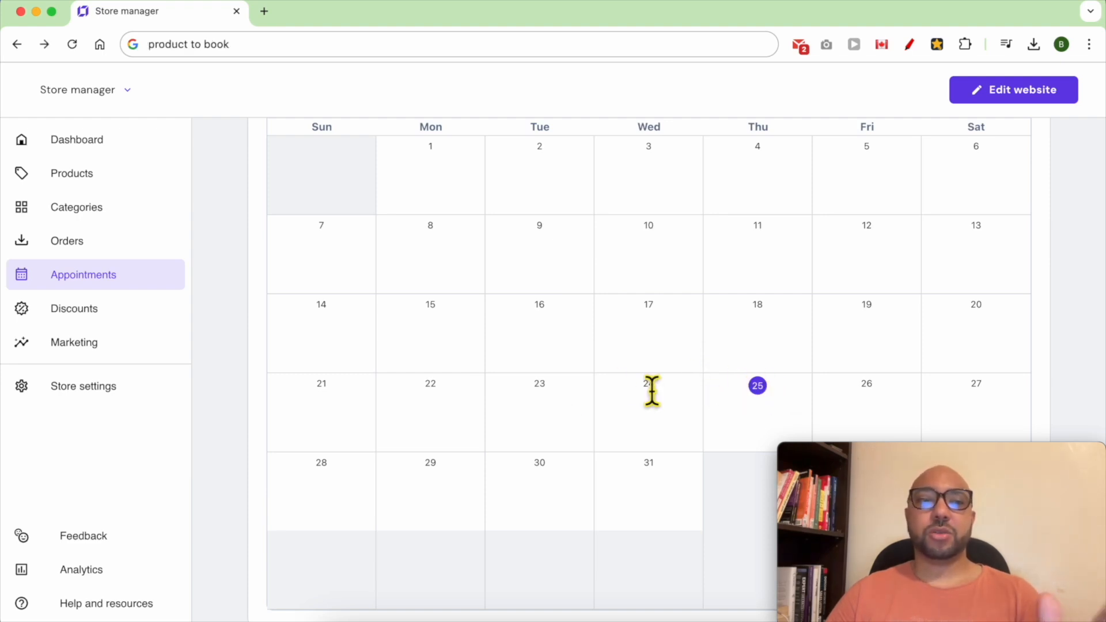
- Add a new Appointment product to the store, kept Visible
{"action": "left_click", "coordinate": [107, 186]}
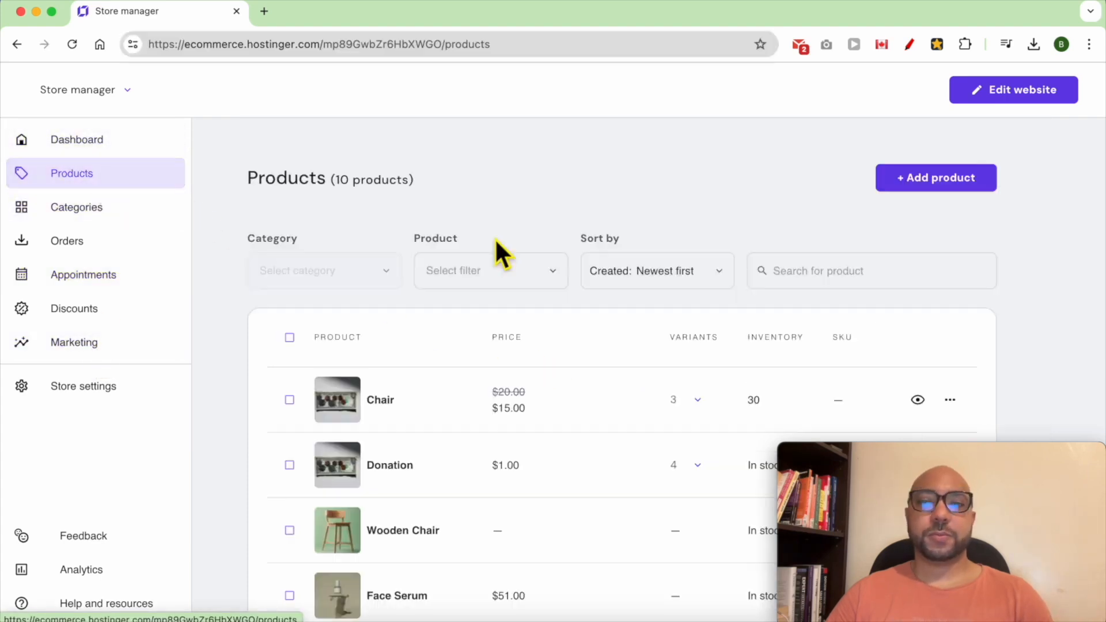
{"action": "left_click", "coordinate": [938, 180]}
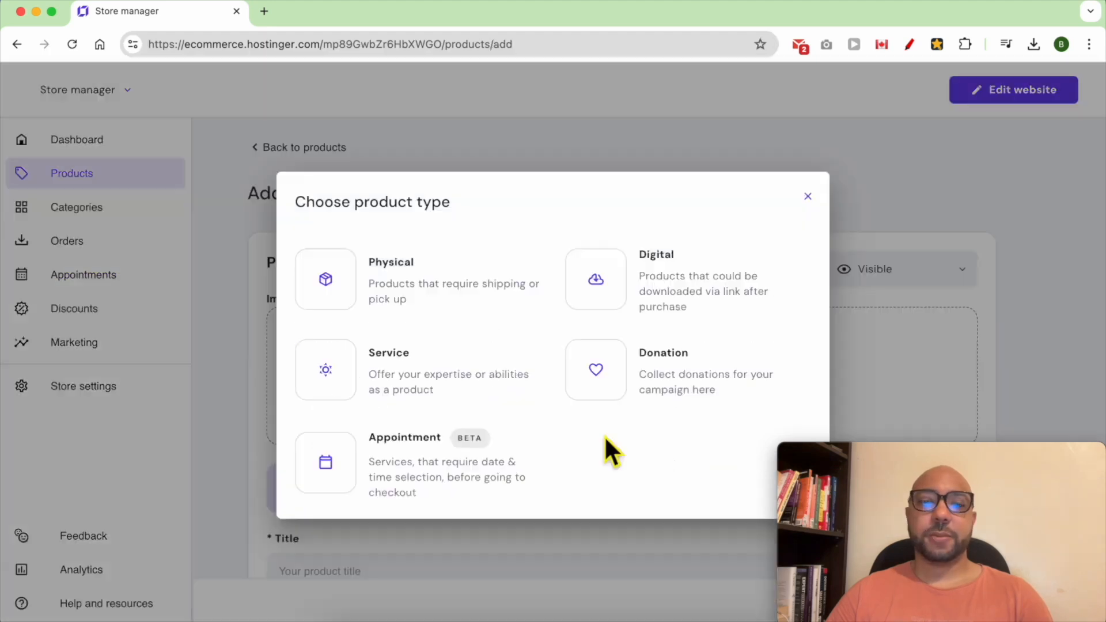
{"action": "left_click", "coordinate": [363, 461]}
{"action": "left_click", "coordinate": [861, 276]}
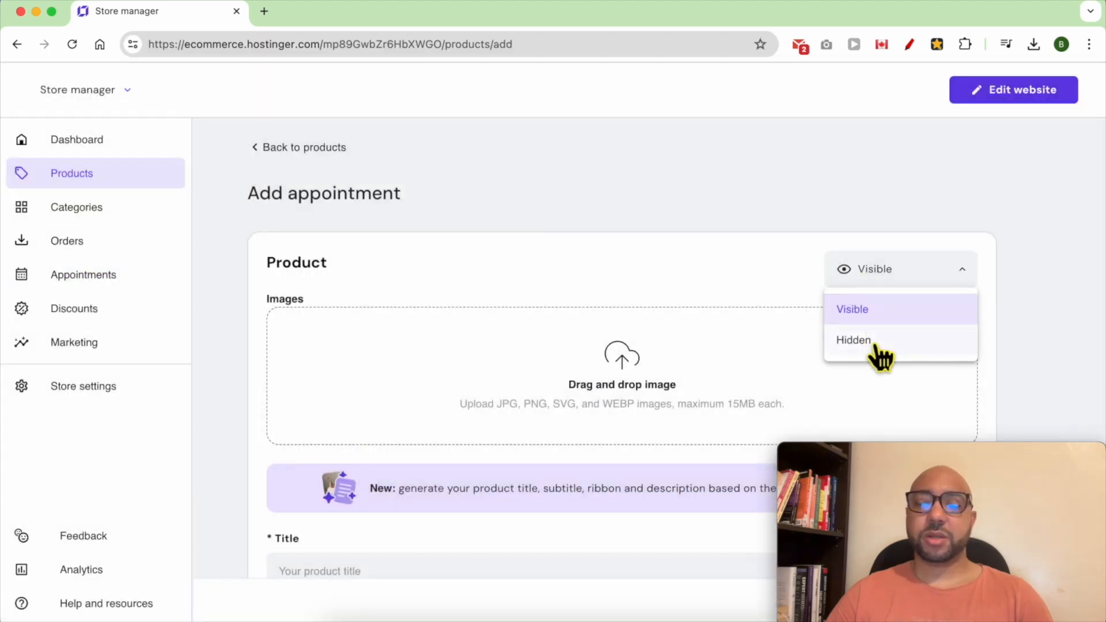
{"action": "left_click", "coordinate": [600, 329]}
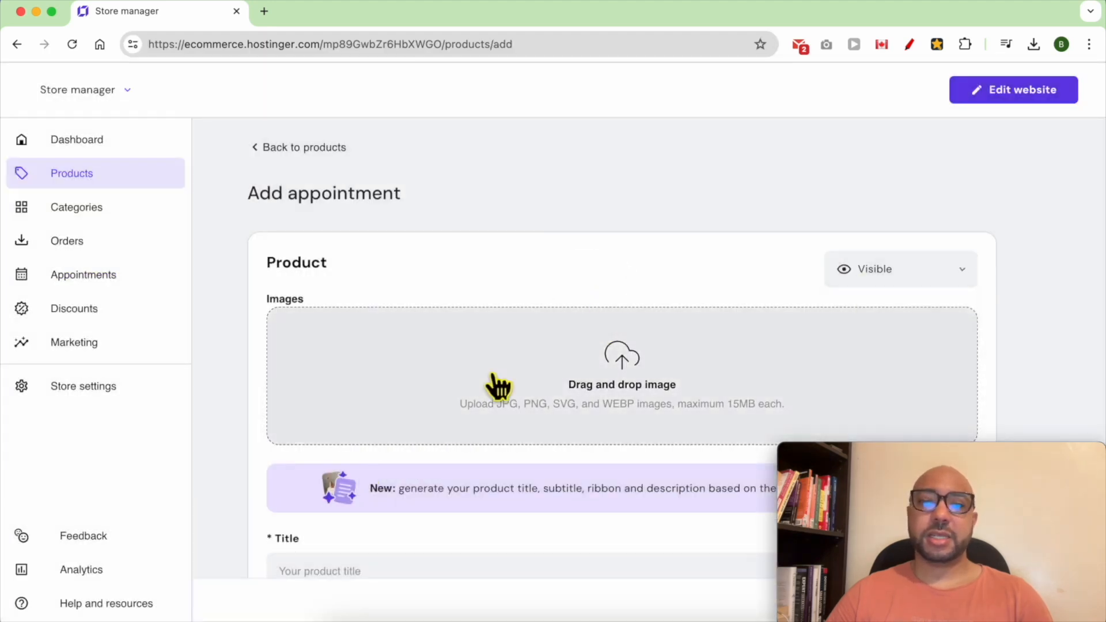
- Upload New Project.jpg as the product image
{"action": "left_click", "coordinate": [602, 383]}
{"action": "left_click", "coordinate": [310, 141]}
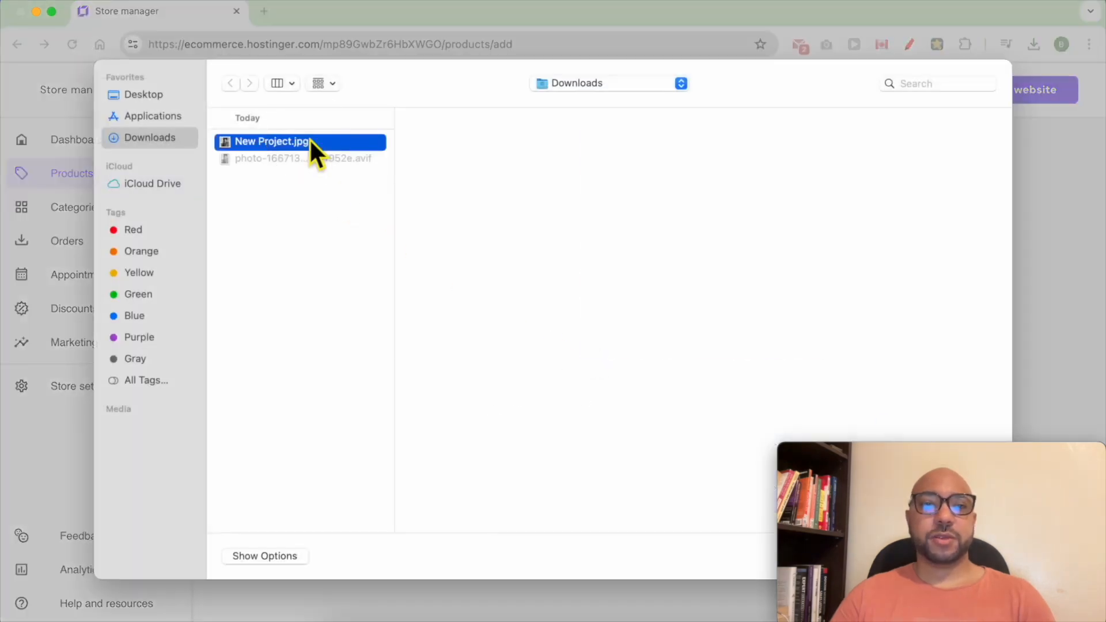
{"action": "double_click", "coordinate": [310, 144]}
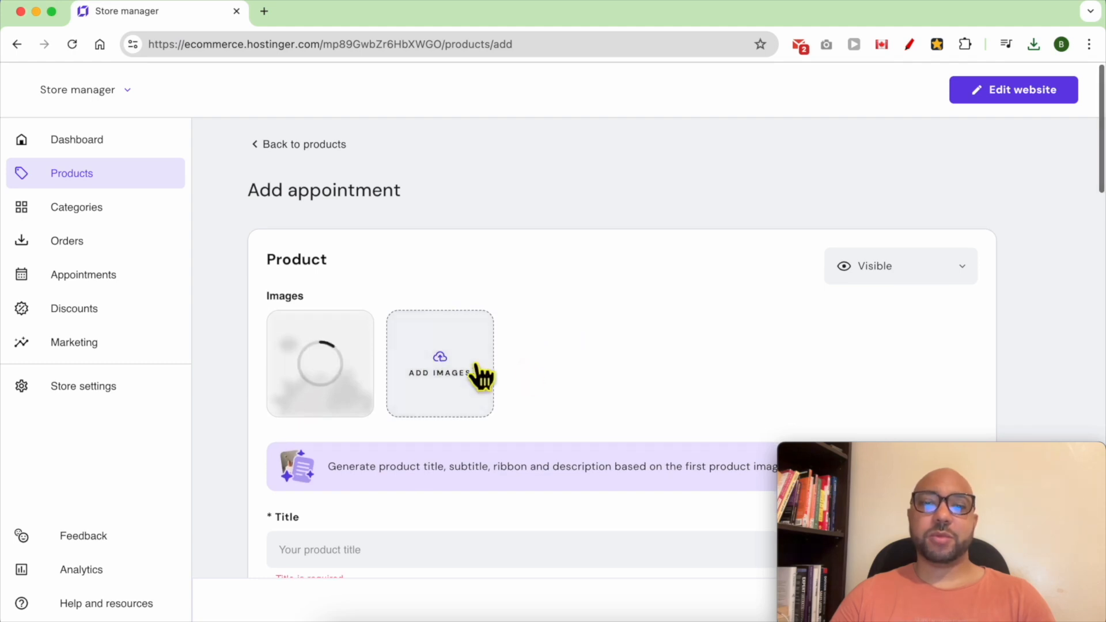
{"action": "scroll", "coordinate": [632, 363], "scroll_direction": "down", "scroll_amount": 5}
- Title the product 'Dental Appointment', leaving Subtitle empty, and move to Description
{"action": "left_click", "coordinate": [338, 331]}
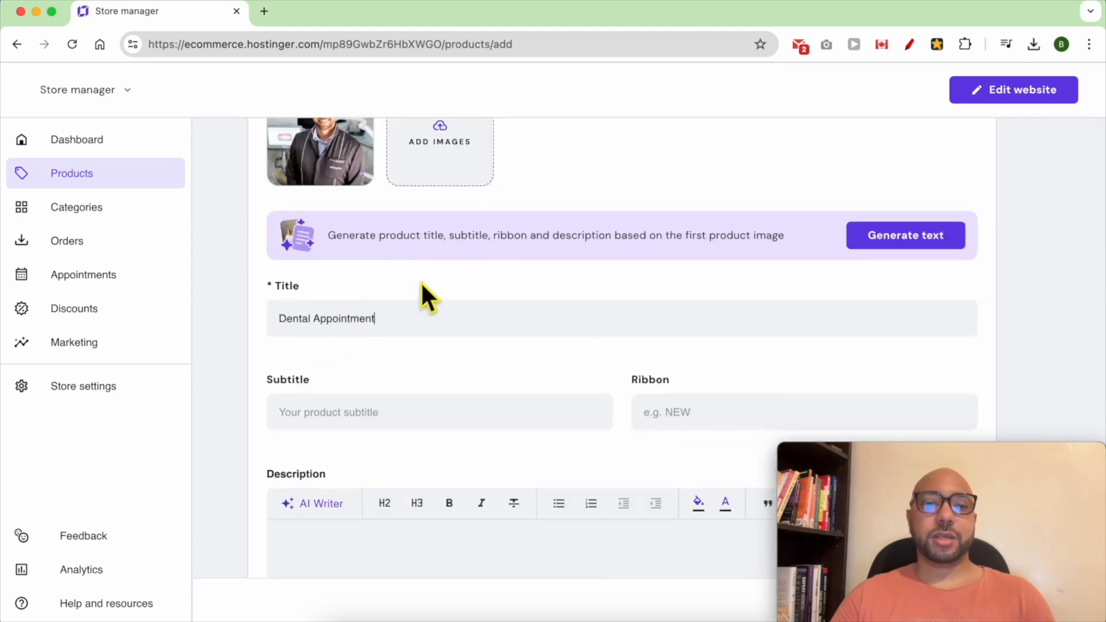
{"action": "scroll", "coordinate": [403, 375], "scroll_direction": "down", "scroll_amount": 1}
{"action": "left_click", "coordinate": [298, 337]}
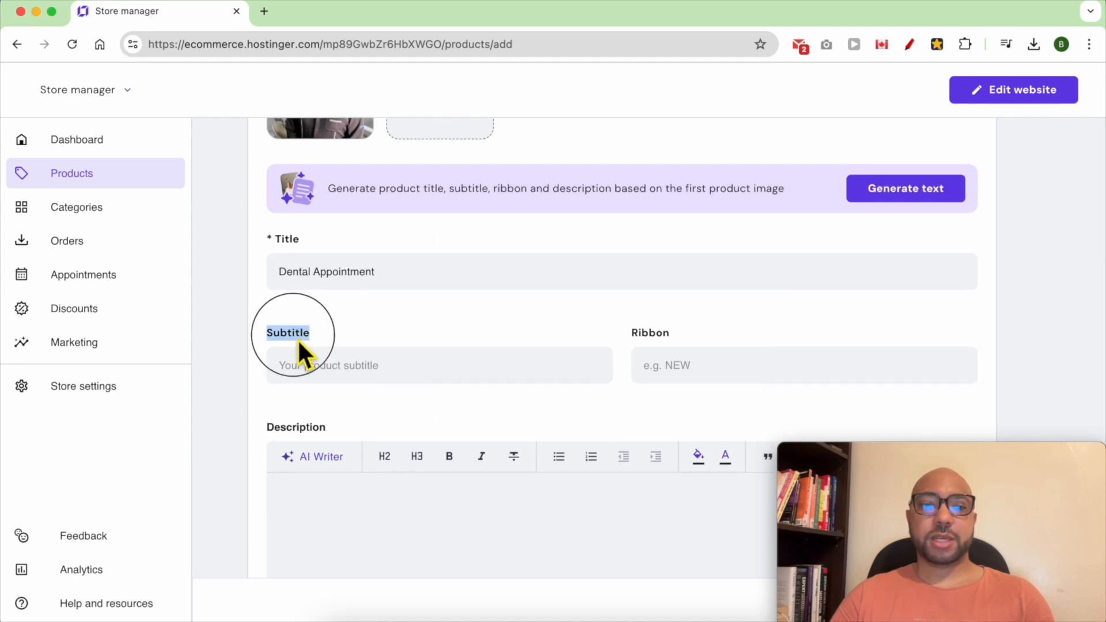
{"action": "scroll", "coordinate": [380, 410], "scroll_direction": "down", "scroll_amount": 4}
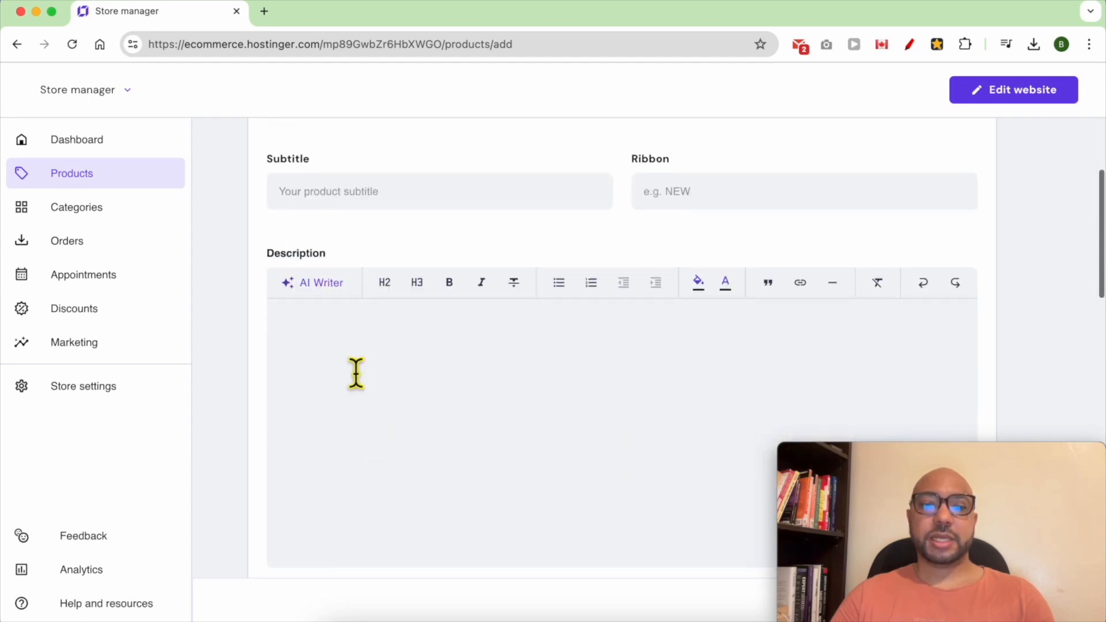
{"action": "left_click", "coordinate": [378, 346]}
{"action": "scroll", "coordinate": [414, 360], "scroll_direction": "down", "scroll_amount": 1}
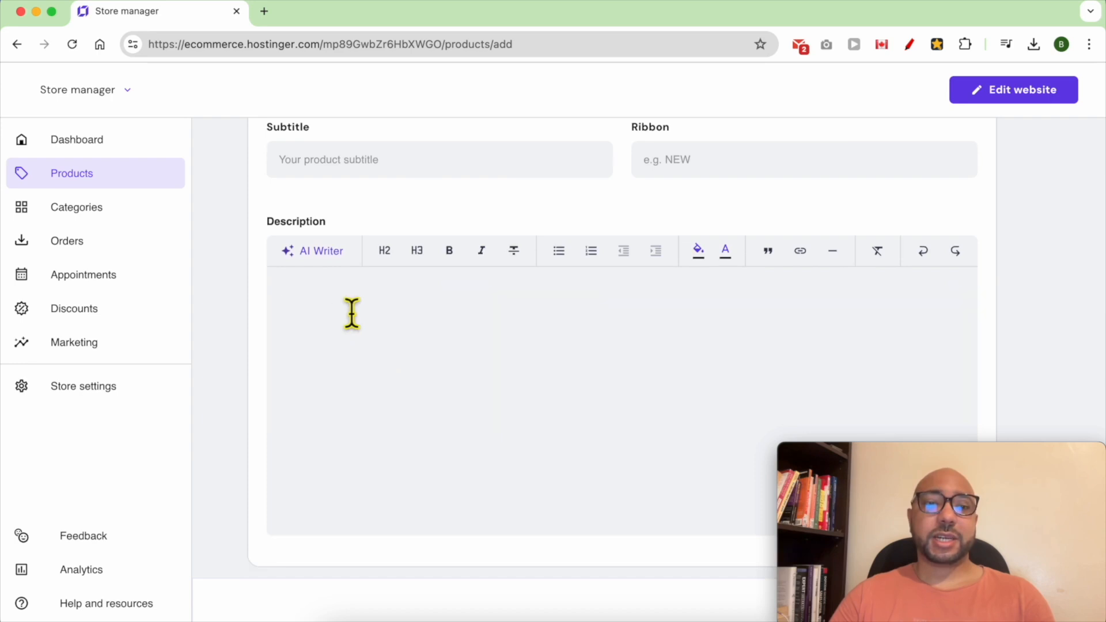
{"action": "scroll", "coordinate": [386, 362], "scroll_direction": "down", "scroll_amount": 1}
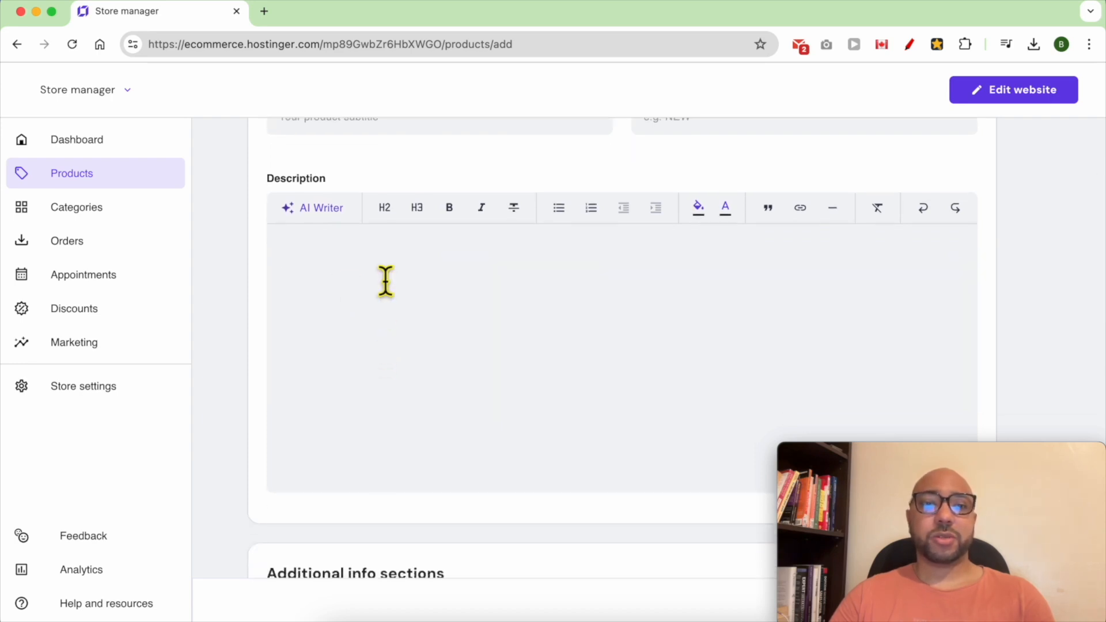
- Paste the prepared dental-services description and review it down to Pricing
{"action": "key", "text": "super+v"}
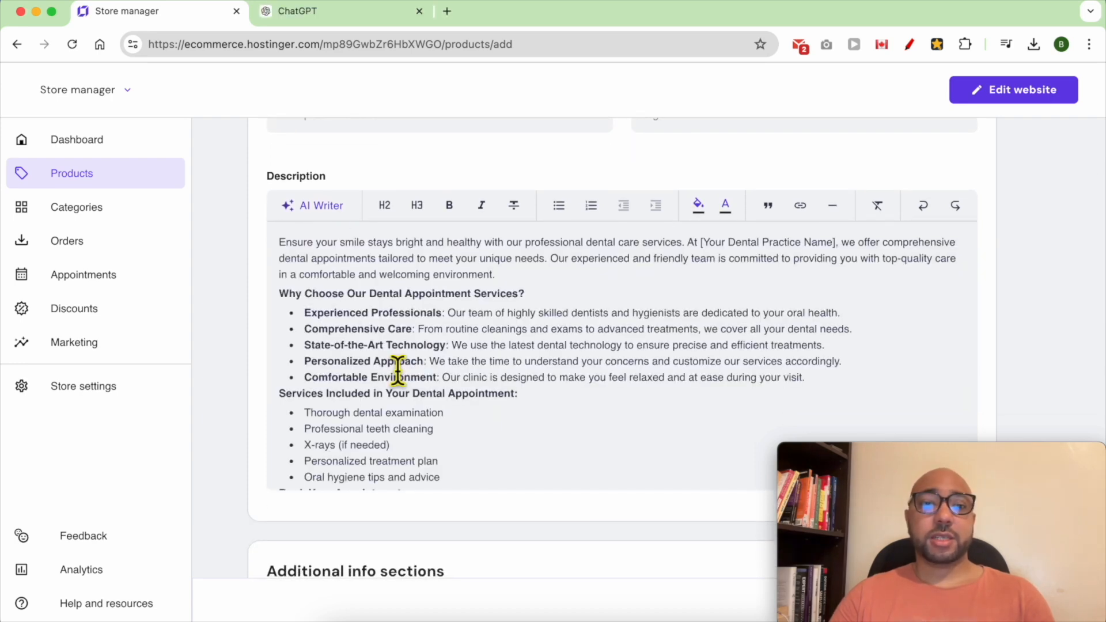
{"action": "scroll", "coordinate": [397, 369], "scroll_direction": "up", "scroll_amount": 1}
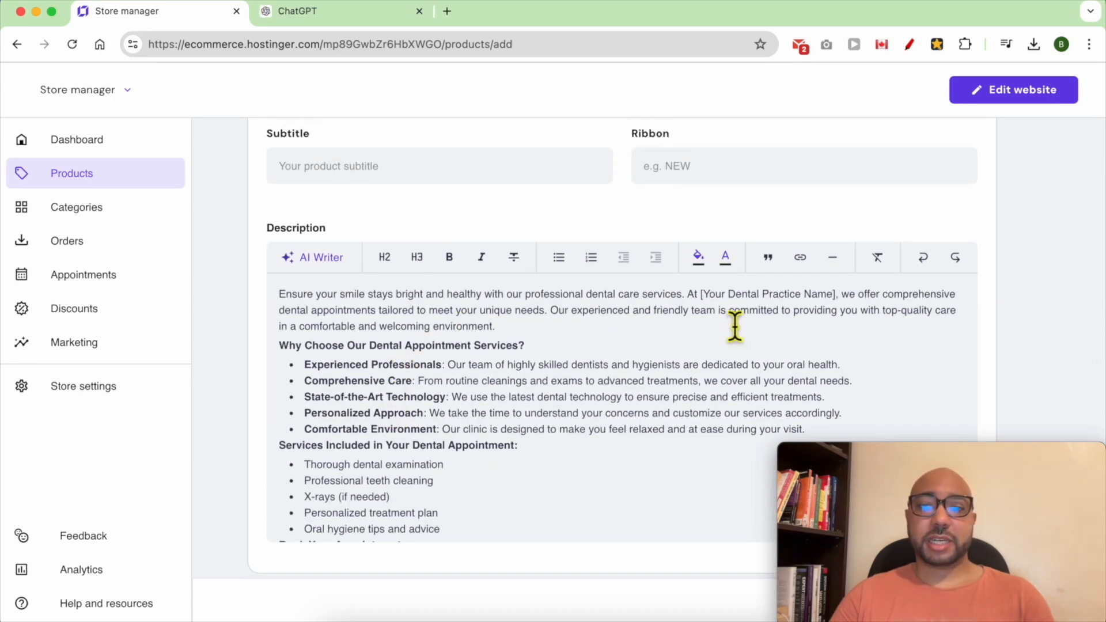
{"action": "left_click_drag", "start_coordinate": [701, 295], "coordinate": [844, 304]}
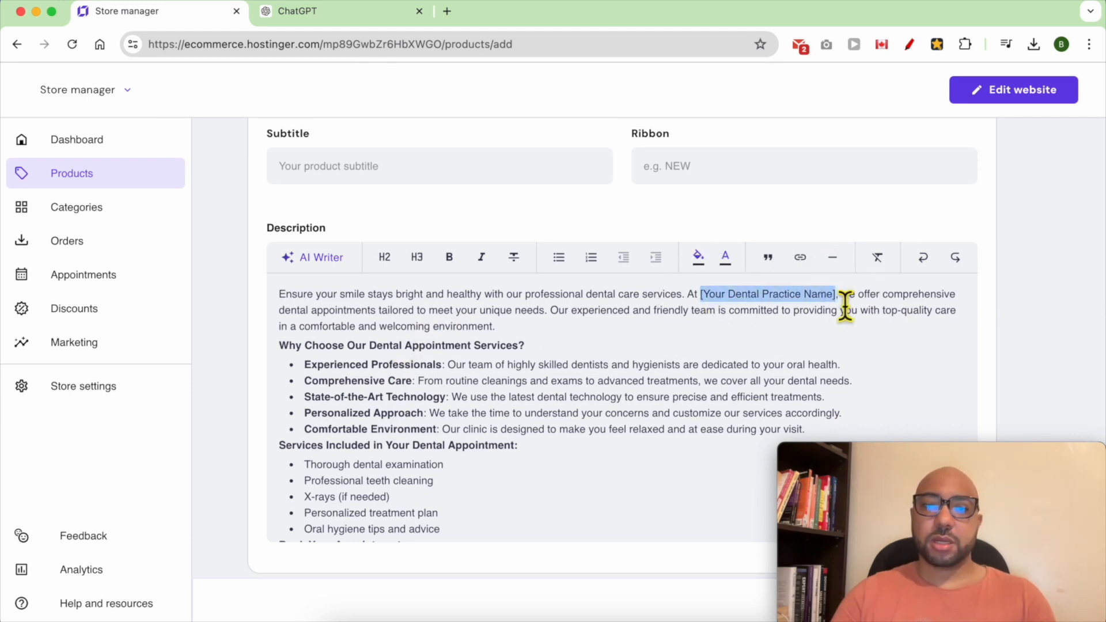
{"action": "scroll", "coordinate": [414, 395], "scroll_direction": "down", "scroll_amount": 3}
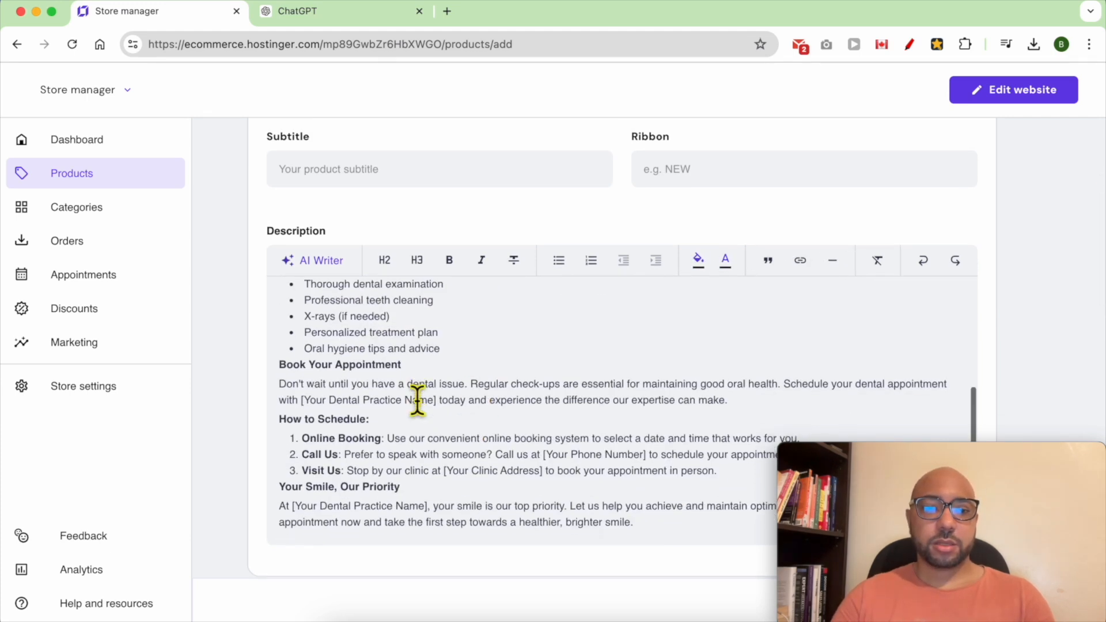
{"action": "scroll", "coordinate": [417, 398], "scroll_direction": "up", "scroll_amount": 3}
{"action": "left_click", "coordinate": [416, 384]}
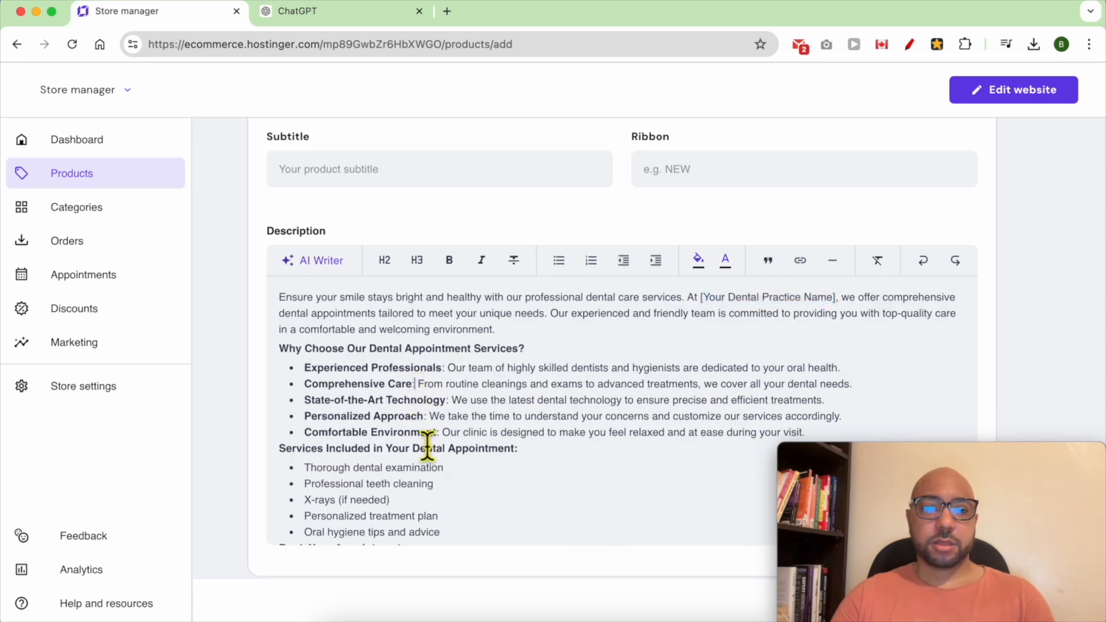
{"action": "scroll", "coordinate": [429, 452], "scroll_direction": "down", "scroll_amount": 2}
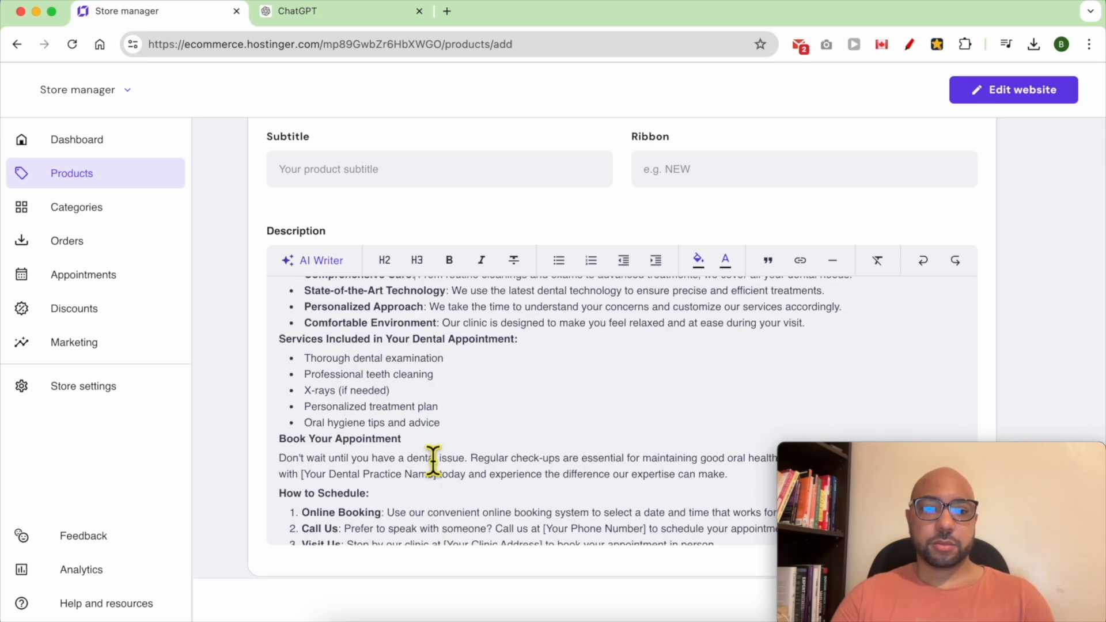
{"action": "scroll", "coordinate": [433, 462], "scroll_direction": "down", "scroll_amount": 2}
{"action": "scroll", "coordinate": [482, 574], "scroll_direction": "down", "scroll_amount": 5}
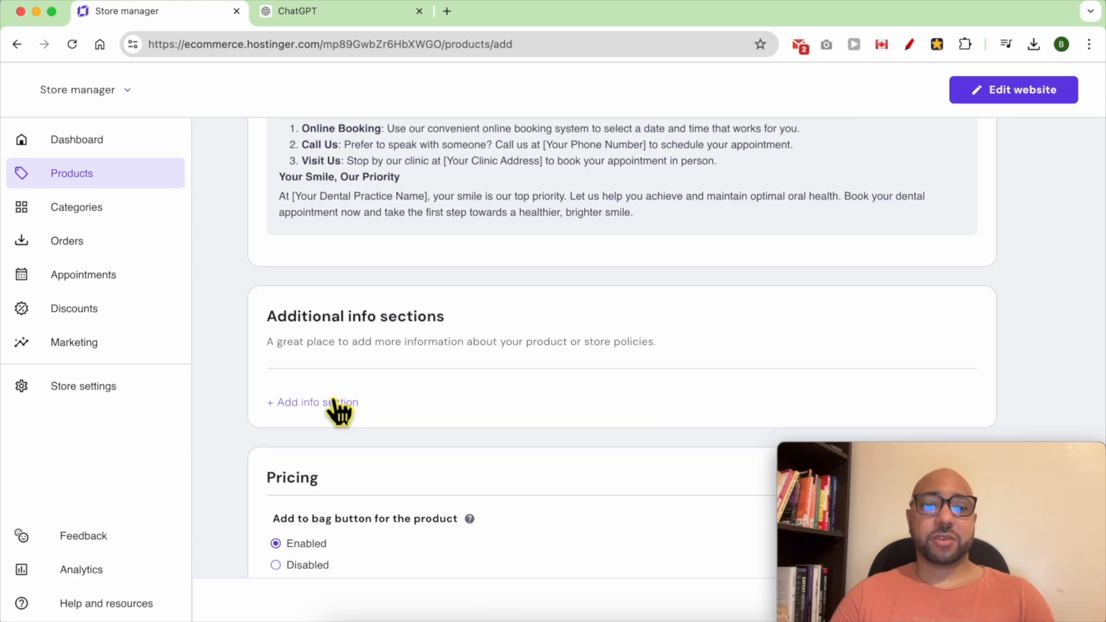
{"action": "scroll", "coordinate": [358, 414], "scroll_direction": "down", "scroll_amount": 2}
{"action": "scroll", "coordinate": [501, 190], "scroll_direction": "down", "scroll_amount": 3}
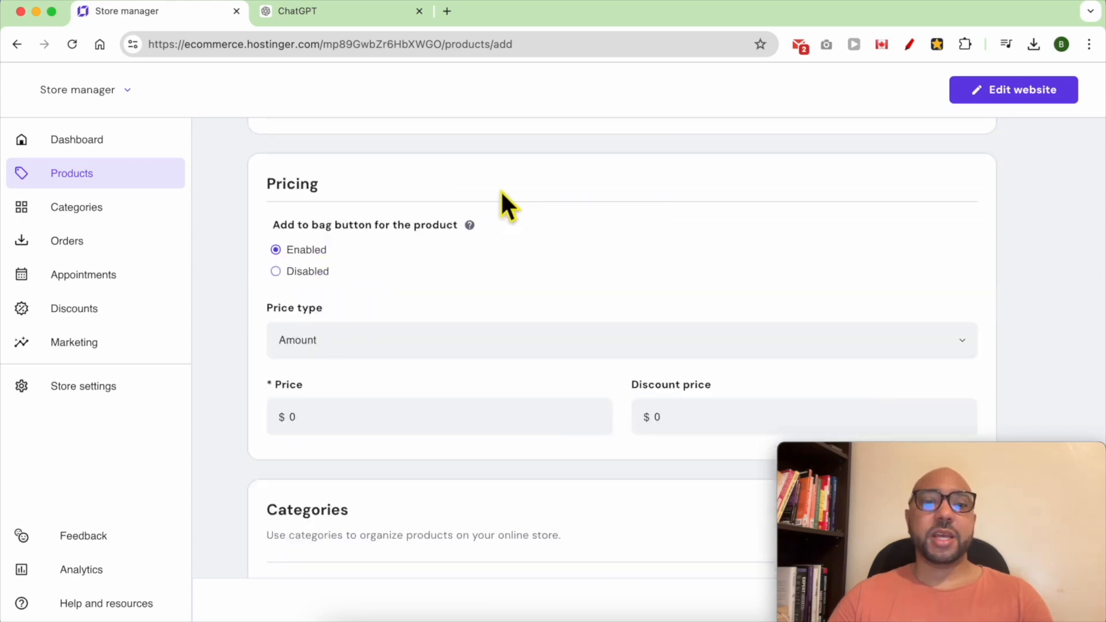
- Keep Add to bag enabled and enter a price of 25 with Amount as the price type
{"action": "left_click", "coordinate": [306, 273]}
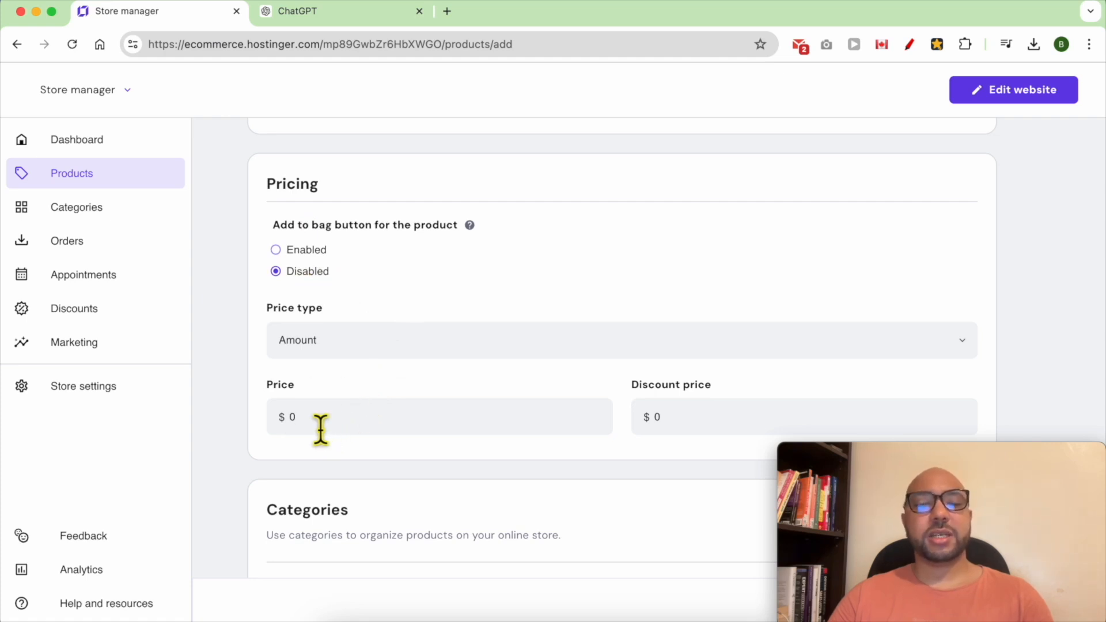
{"action": "left_click", "coordinate": [301, 252]}
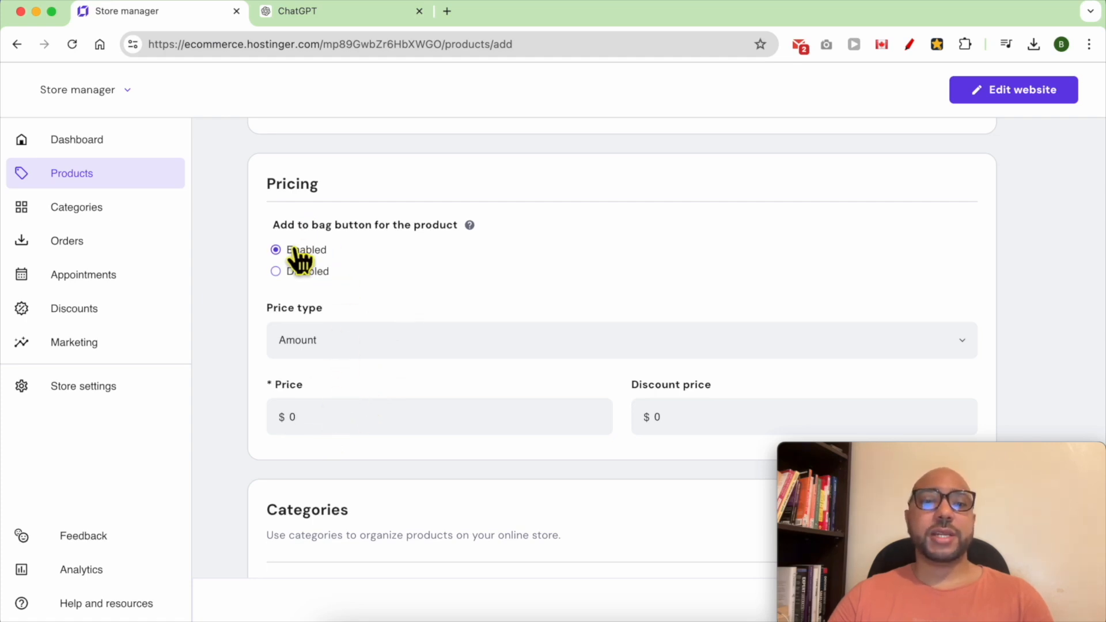
{"action": "left_click", "coordinate": [327, 346]}
{"action": "left_click", "coordinate": [324, 390]}
{"action": "left_click", "coordinate": [324, 420]}
{"action": "type", "text": "25"}
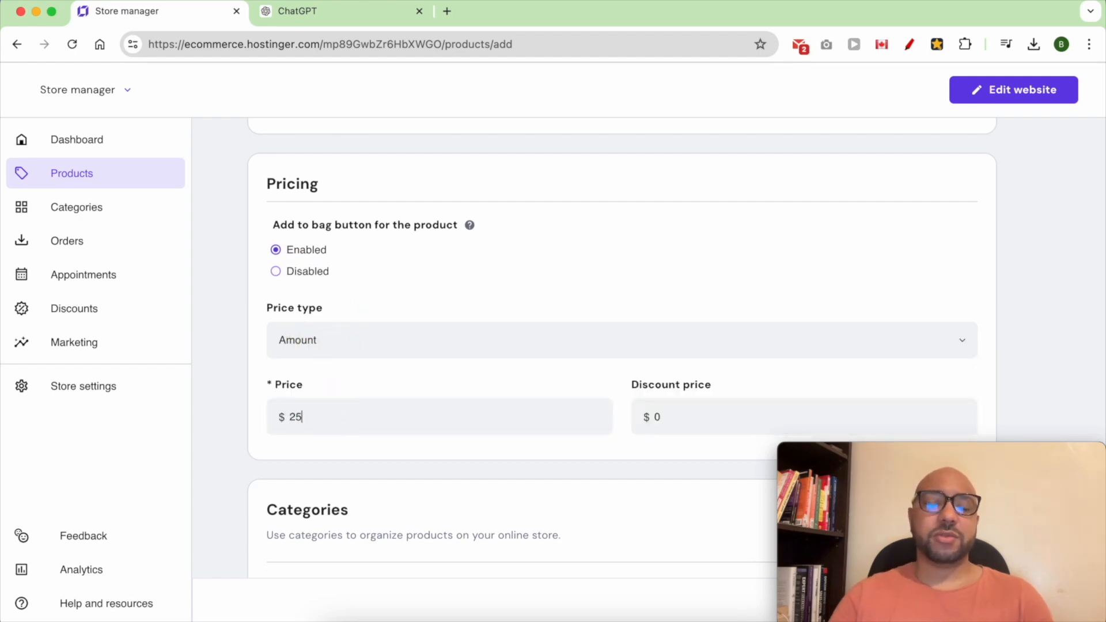
- Briefly try the Free price type, then re-enter the price and a discount price
{"action": "left_click", "coordinate": [352, 349]}
{"action": "left_click", "coordinate": [320, 411]}
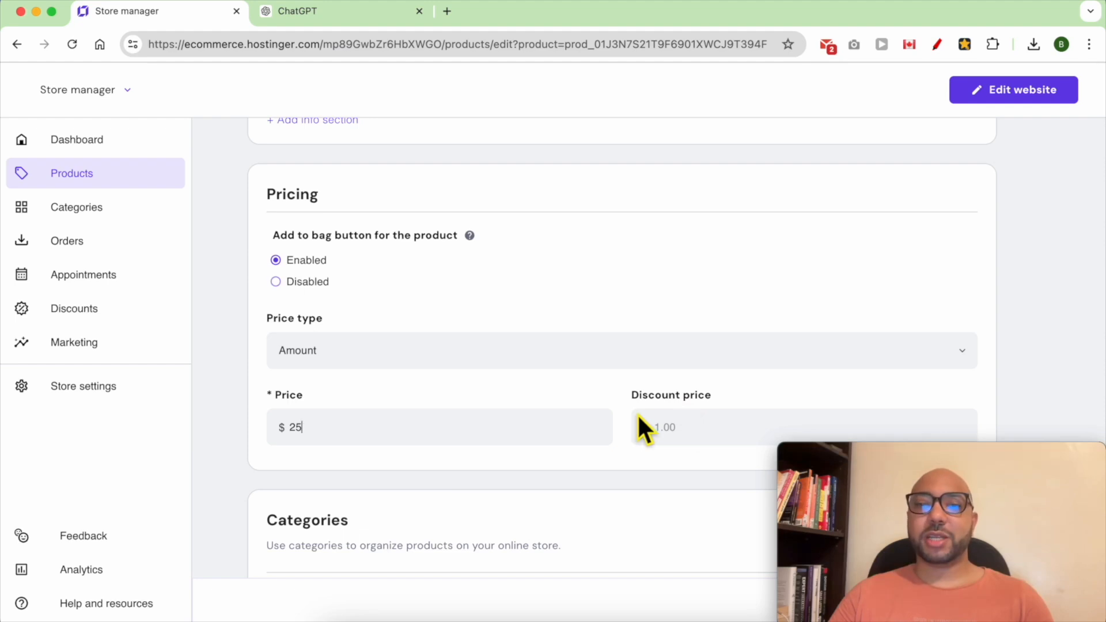
{"action": "double_click", "coordinate": [435, 438]}
{"action": "type", "text": "50"}
{"action": "left_click", "coordinate": [701, 450]}
{"action": "type", "text": "25"}
{"action": "scroll", "coordinate": [642, 480], "scroll_direction": "down", "scroll_amount": 1}
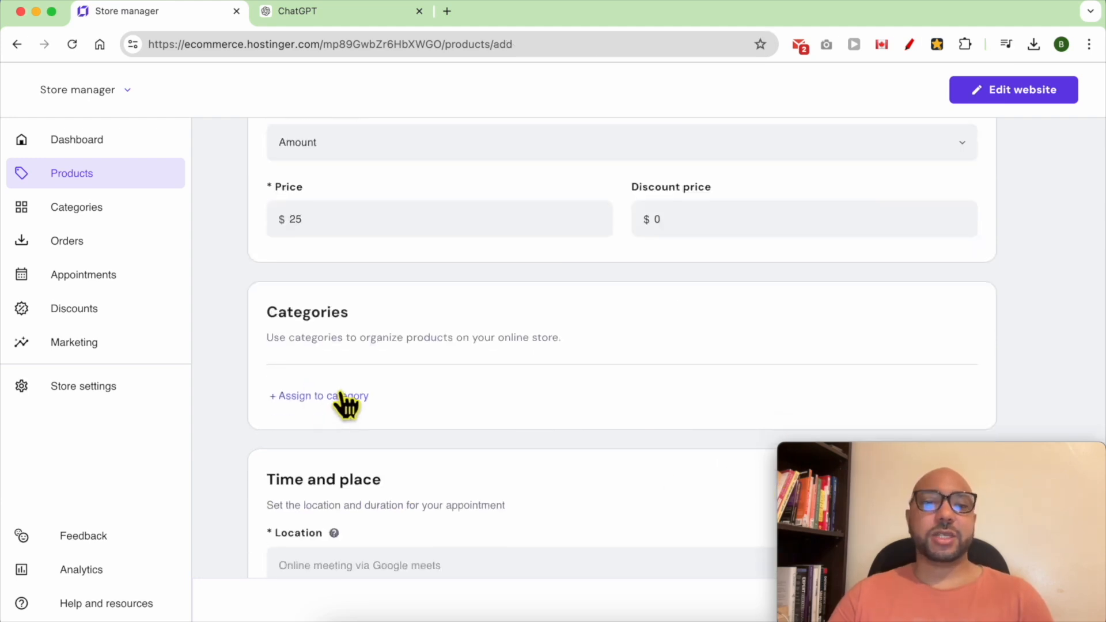
- Open the category list and close it without assigning a category
{"action": "left_click", "coordinate": [342, 396]}
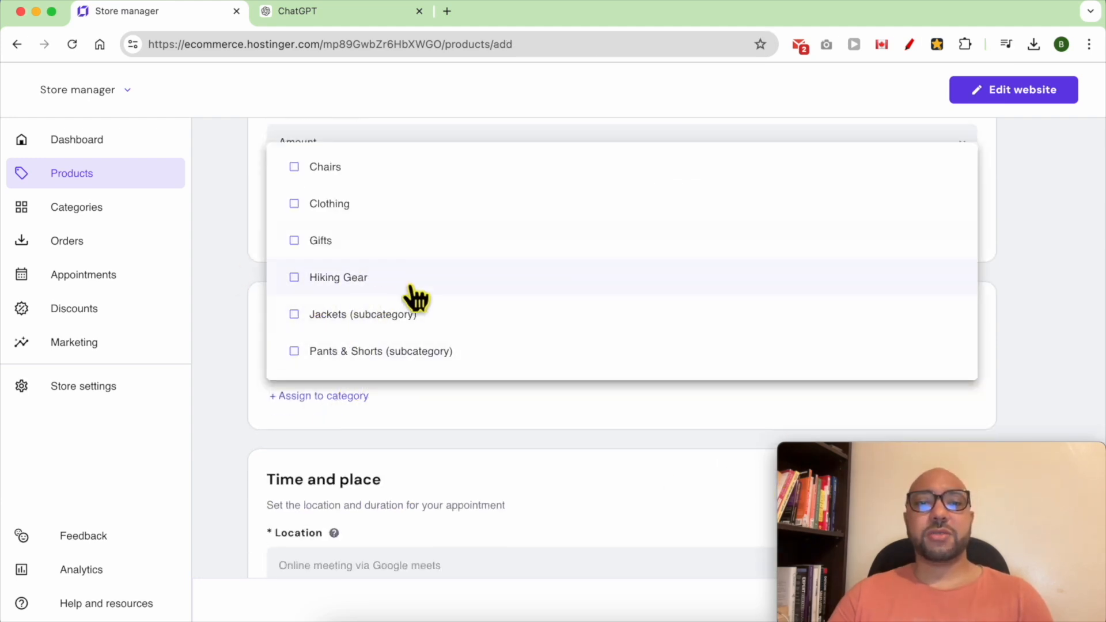
{"action": "left_click", "coordinate": [233, 225]}
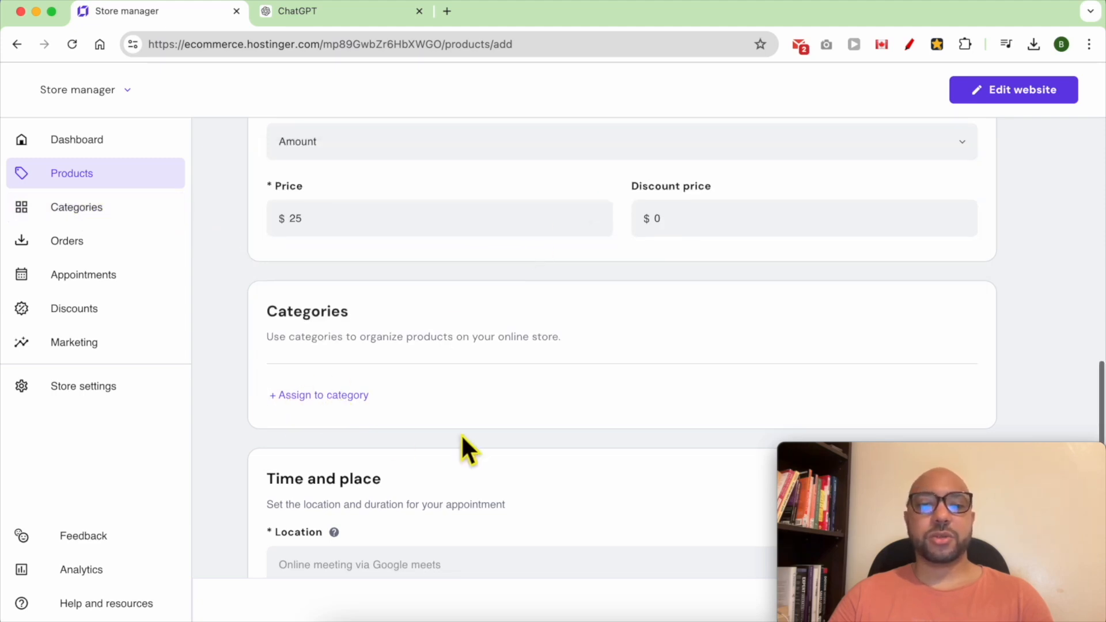
{"action": "scroll", "coordinate": [462, 435], "scroll_direction": "down", "scroll_amount": 5}
- Paste a street address into Location, then delete it
{"action": "triple_click", "coordinate": [353, 233]}
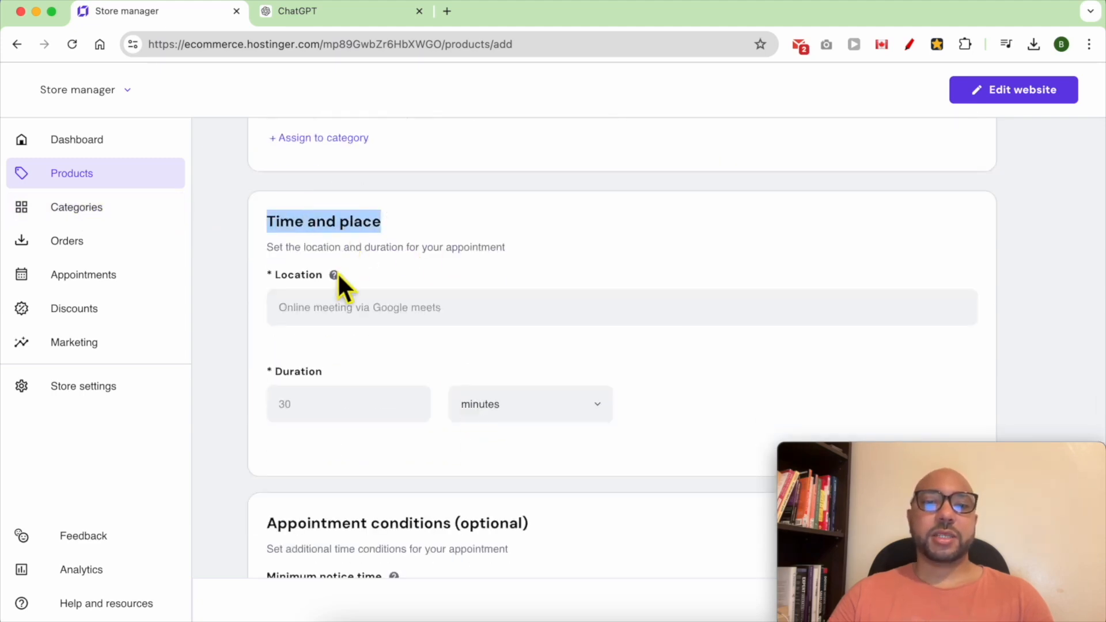
{"action": "mouse_move", "coordinate": [340, 279]}
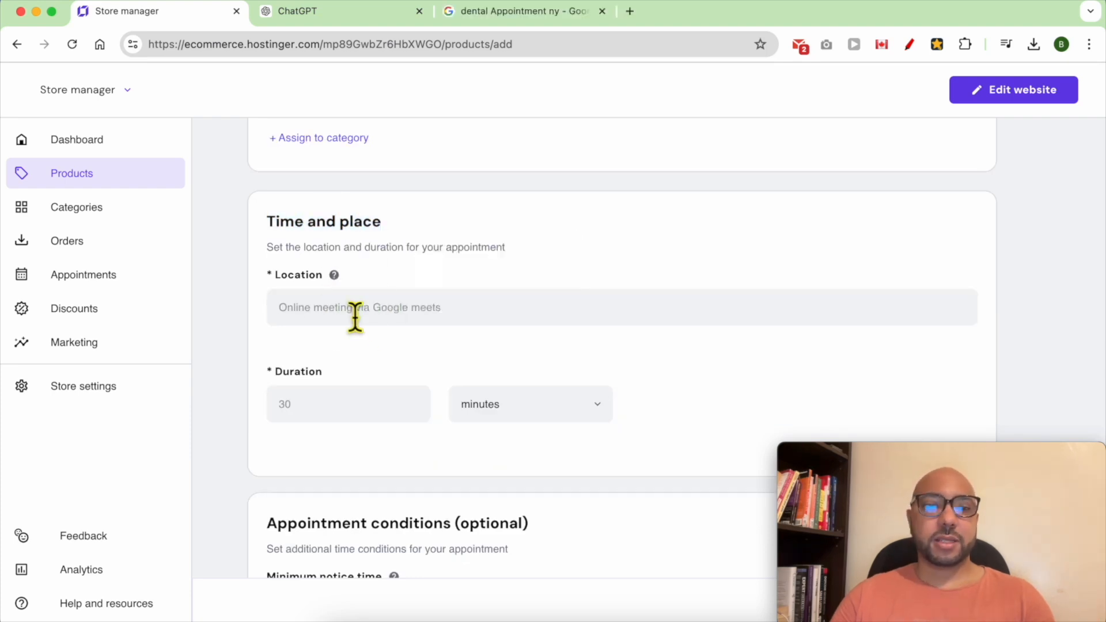
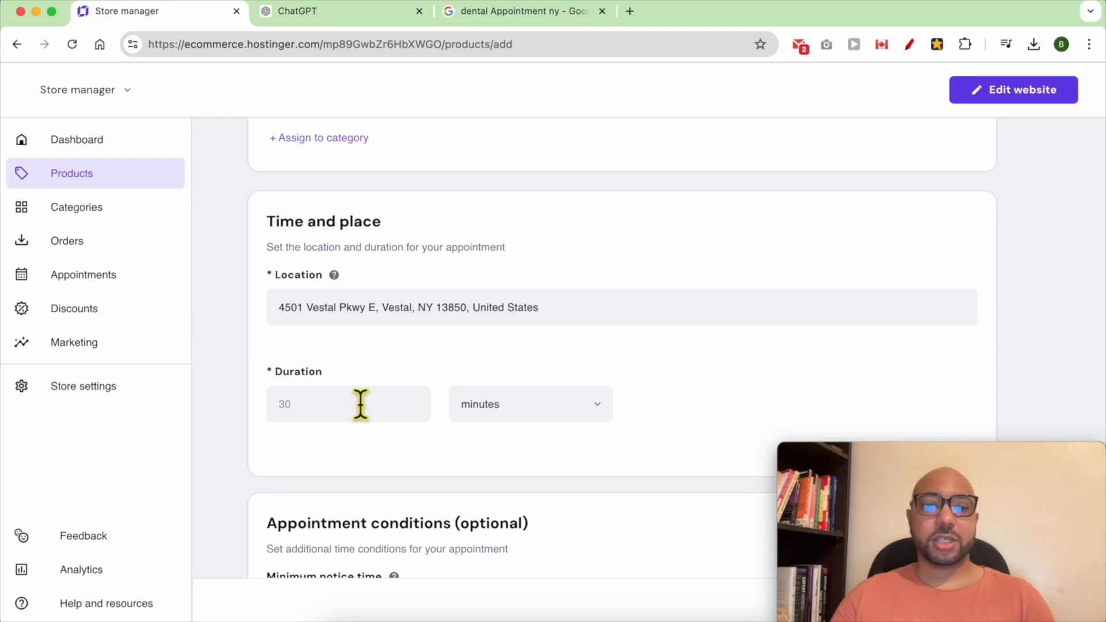
{"action": "triple_click", "coordinate": [398, 324]}
{"action": "triple_click", "coordinate": [459, 321]}
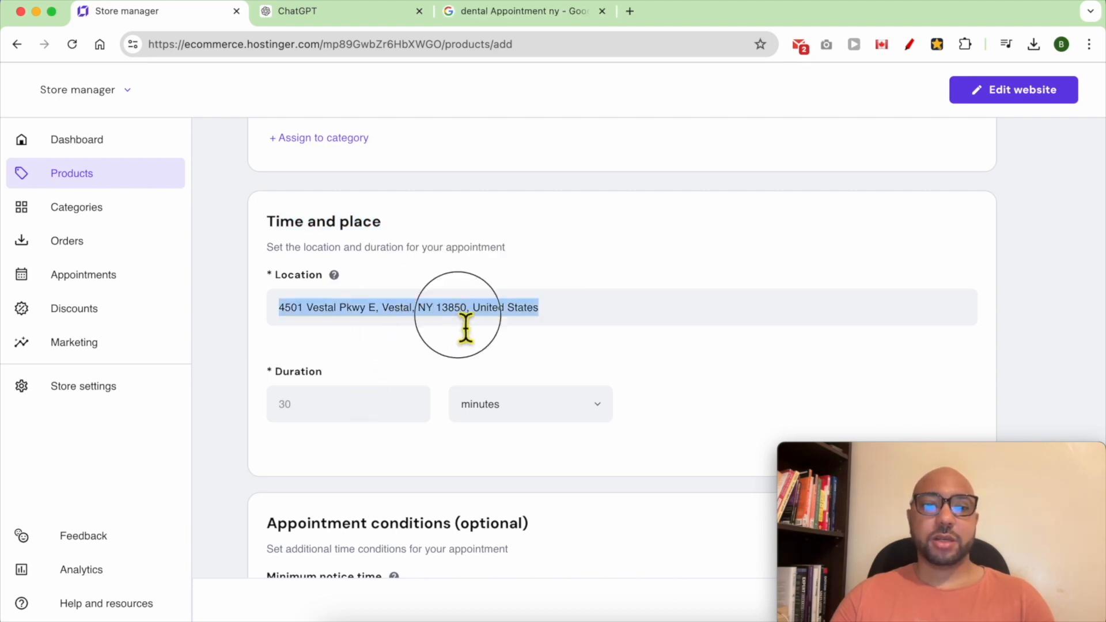
{"action": "key", "text": "BackSpace"}
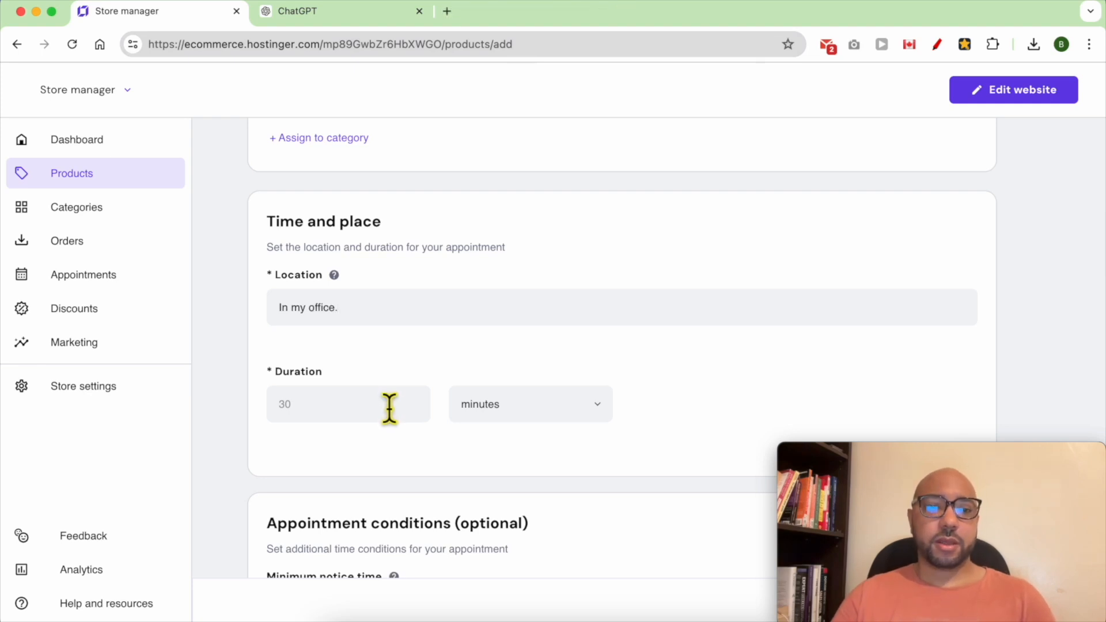
- Set the appointment duration to 60 minutes
{"action": "left_click", "coordinate": [377, 415]}
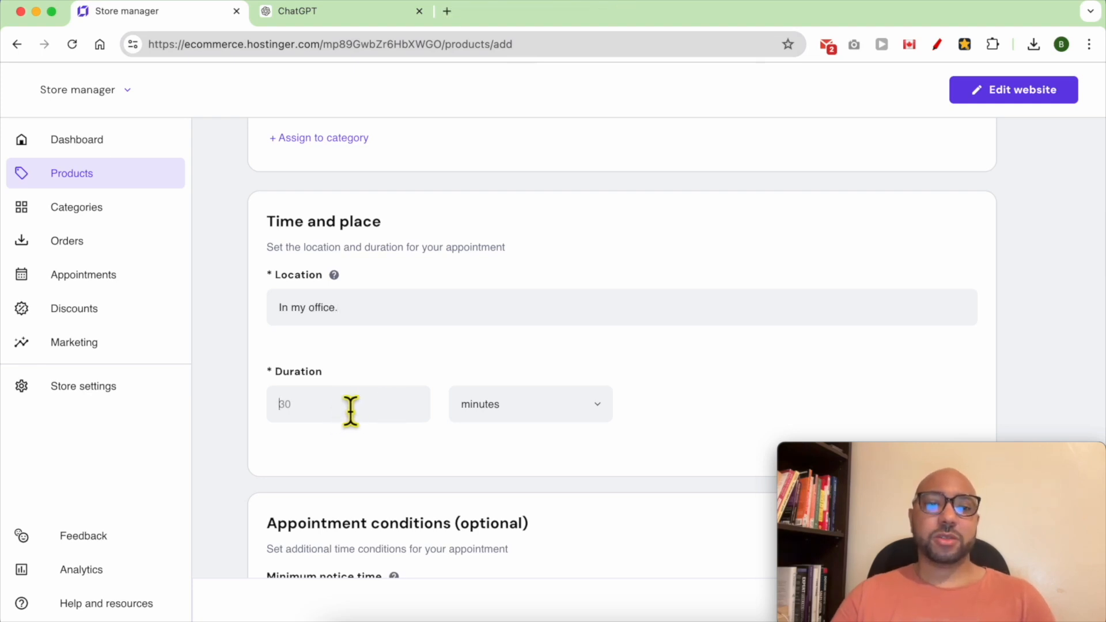
{"action": "type", "text": "60"}
{"action": "left_click", "coordinate": [529, 411]}
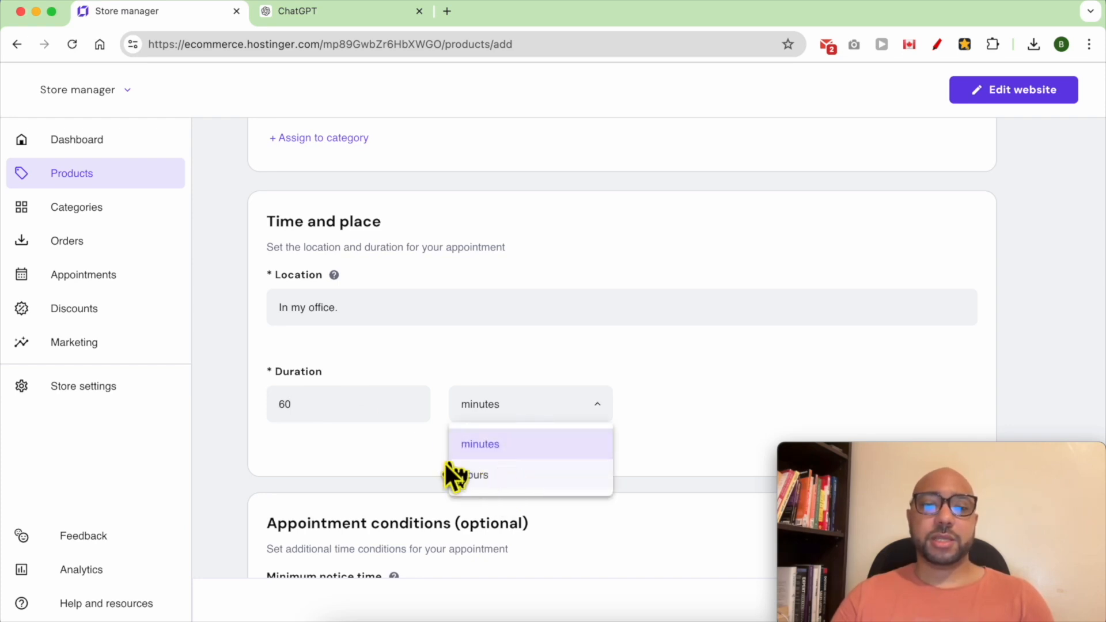
{"action": "double_click", "coordinate": [371, 415]}
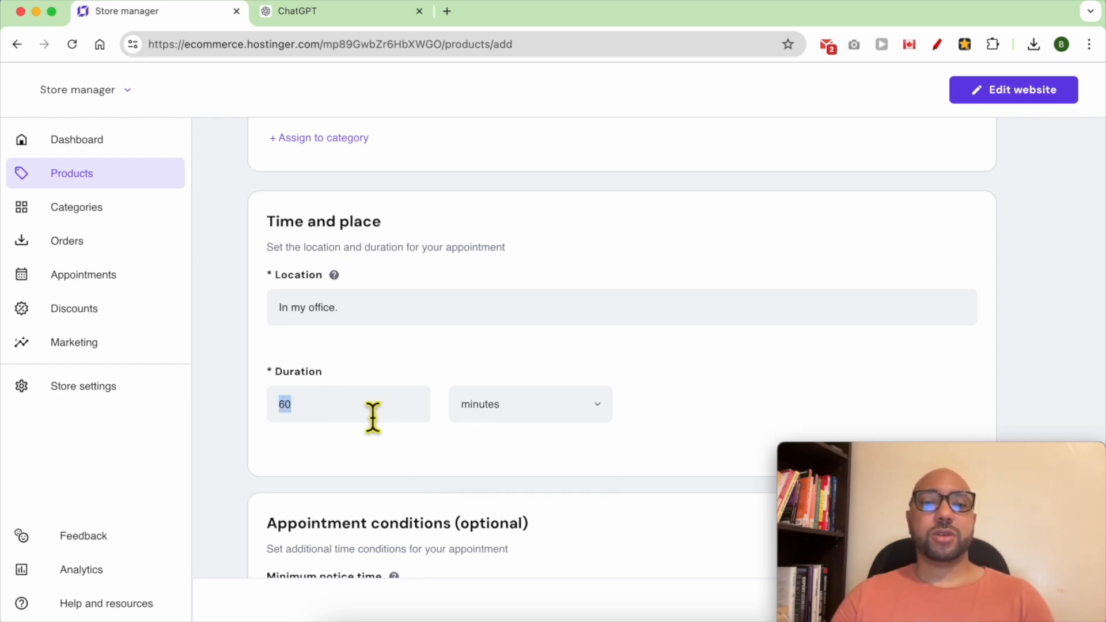
{"action": "type", "text": "15"}
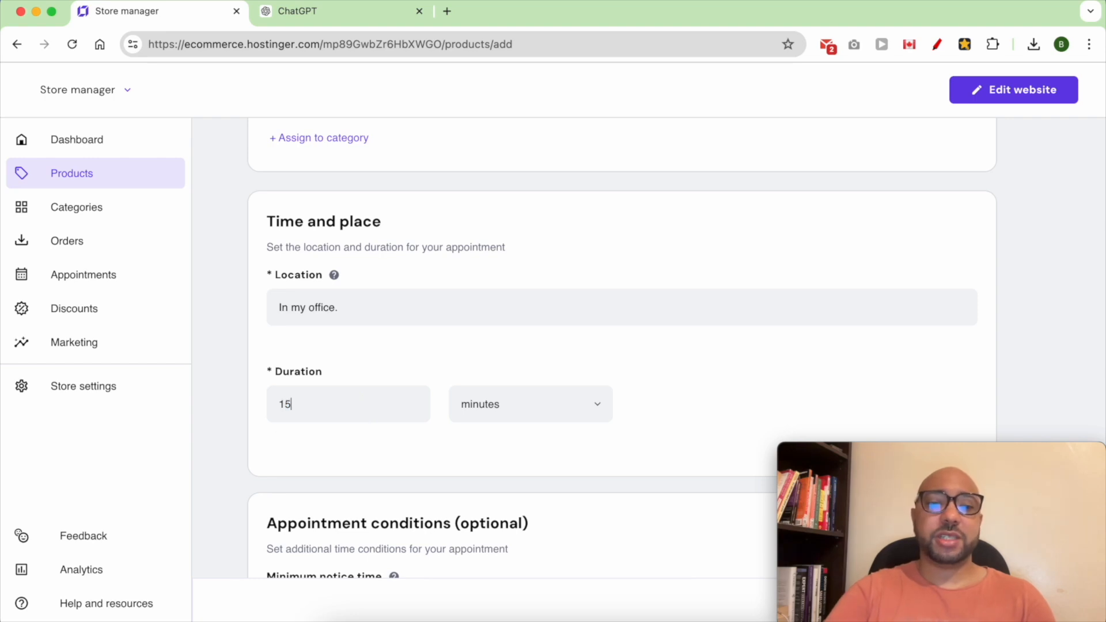
{"action": "key", "text": "BackSpace"}
{"action": "key", "text": "BackSpace"}
{"action": "type", "text": "60"}
{"action": "scroll", "coordinate": [468, 475], "scroll_direction": "down", "scroll_amount": 5}
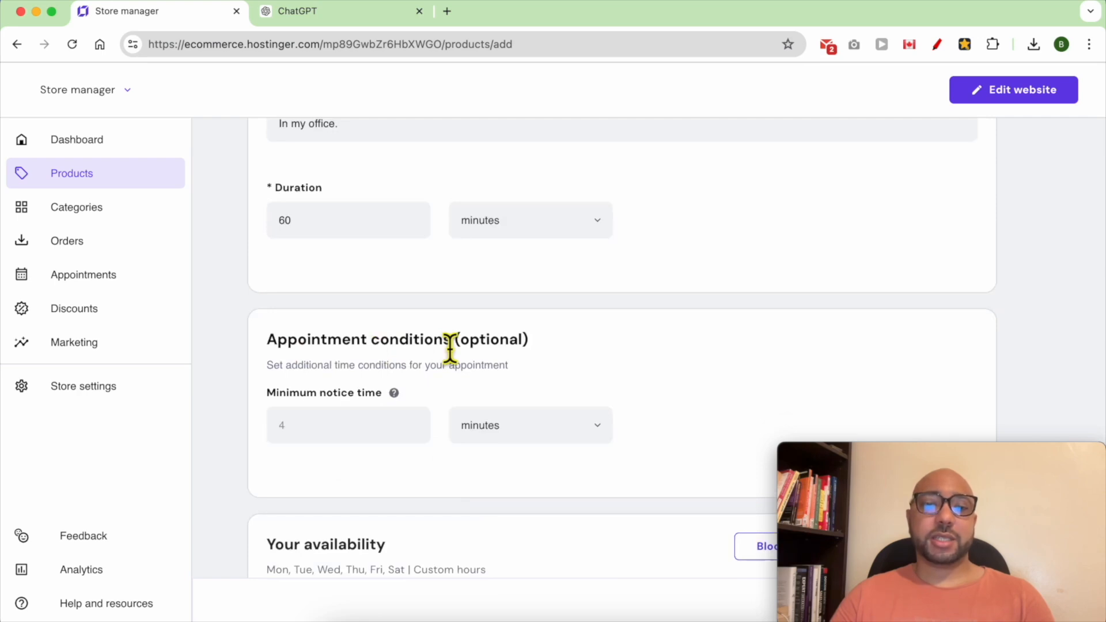
- Enter 2 in Minimum notice time with days as the unit
{"action": "left_click", "coordinate": [336, 437]}
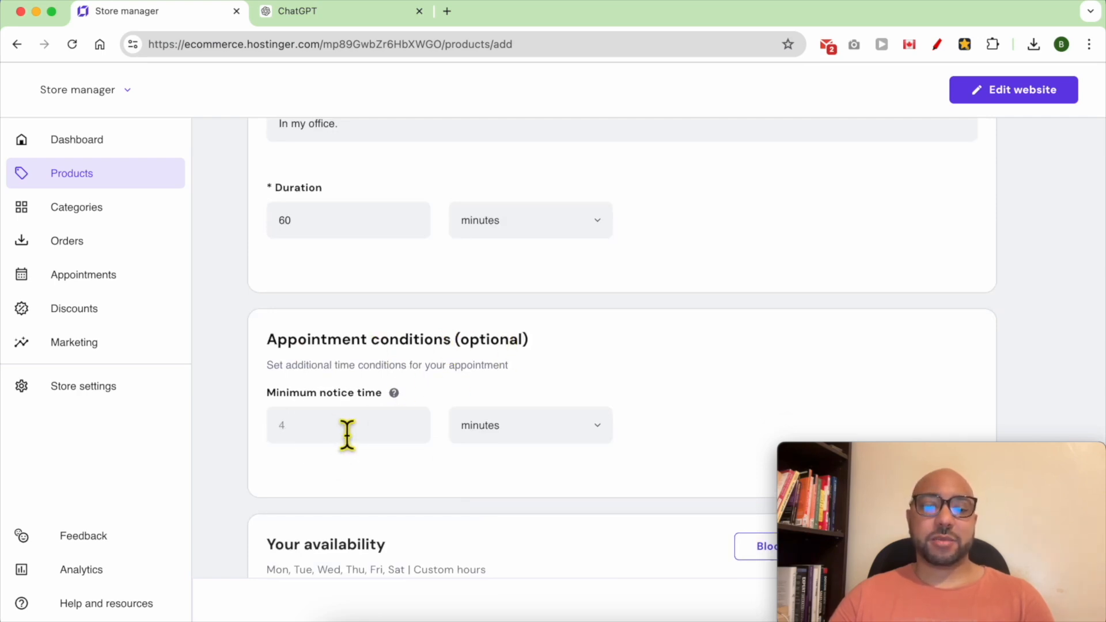
{"action": "type", "text": "2"}
{"action": "left_click", "coordinate": [542, 437]}
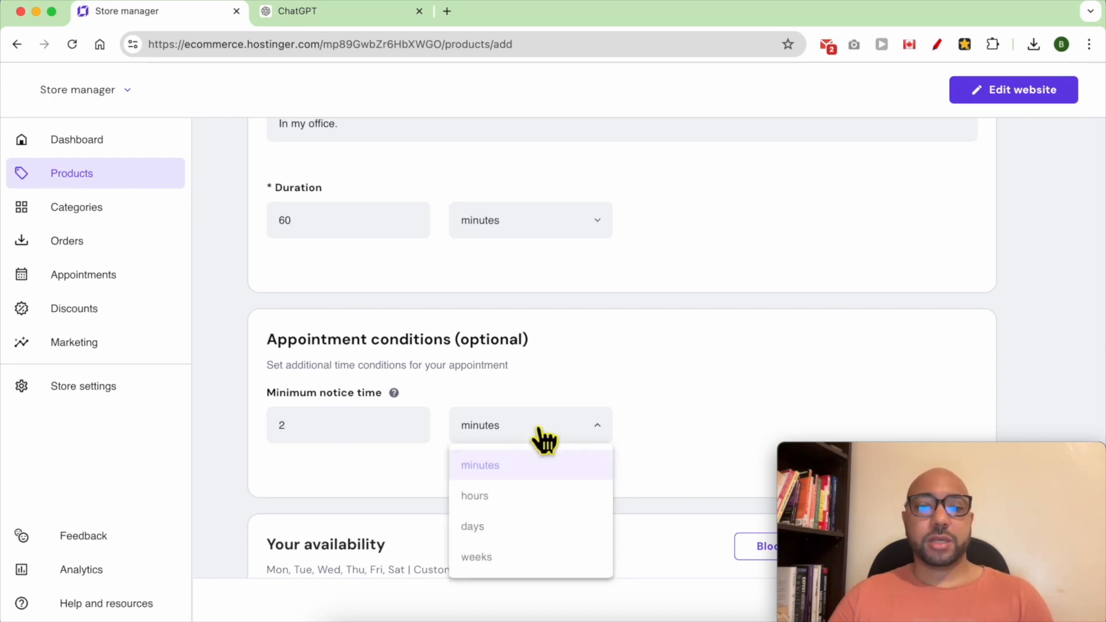
{"action": "left_click", "coordinate": [491, 533]}
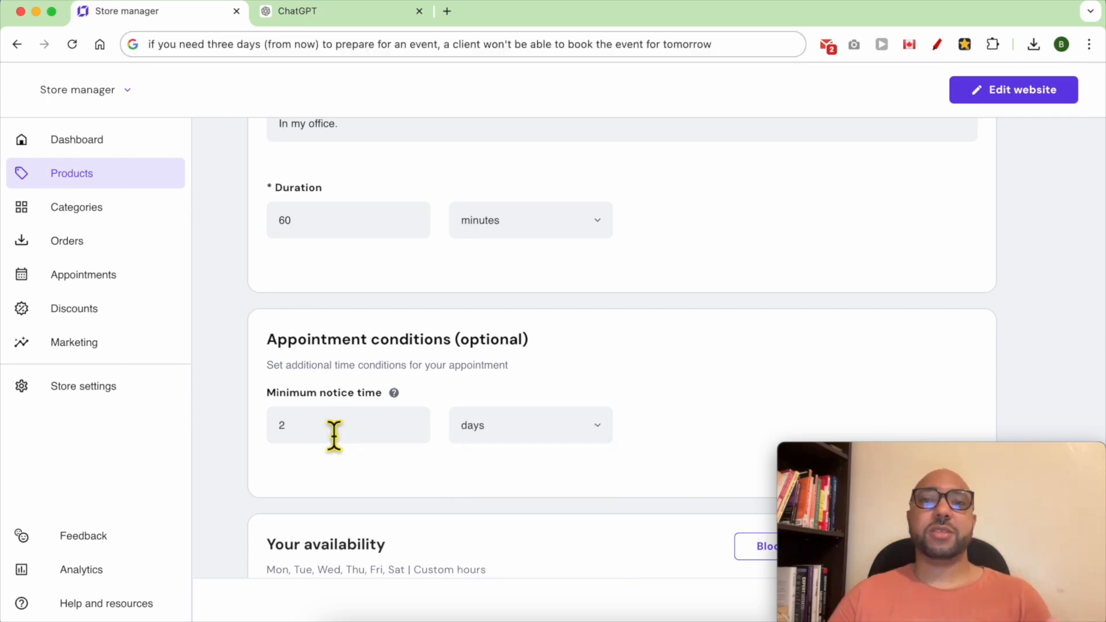
{"action": "scroll", "coordinate": [381, 480], "scroll_direction": "down", "scroll_amount": 3}
{"action": "triple_click", "coordinate": [292, 396]}
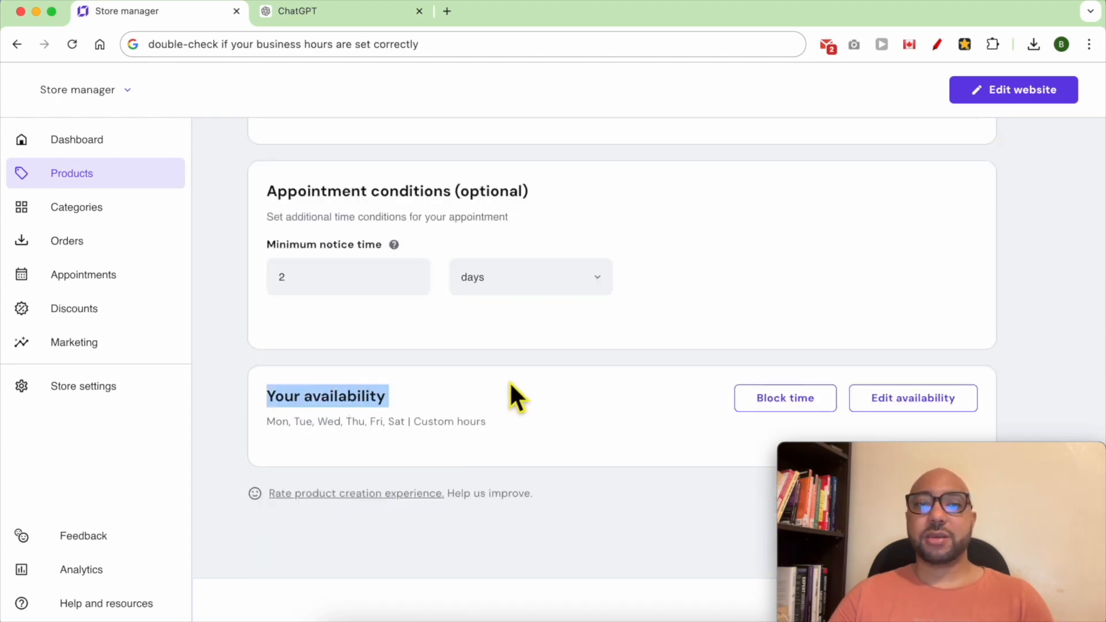
- Review the Monday–Friday hours in the Set availability dialog, then close it unchanged
{"action": "left_click", "coordinate": [896, 403]}
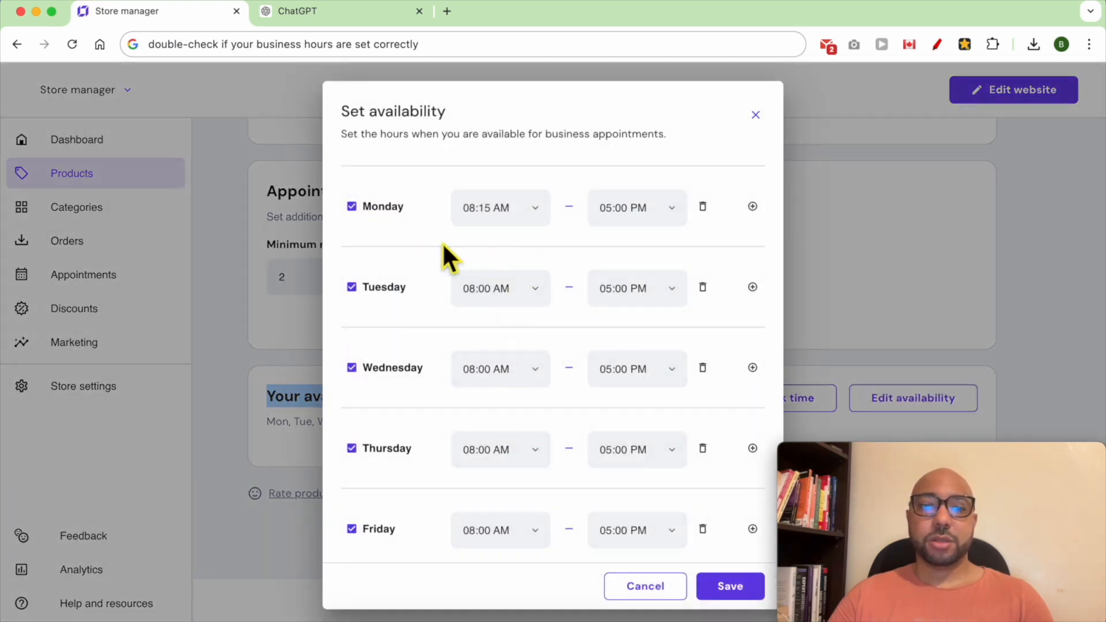
{"action": "scroll", "coordinate": [426, 248], "scroll_direction": "down", "scroll_amount": 5}
{"action": "scroll", "coordinate": [430, 385], "scroll_direction": "up", "scroll_amount": 5}
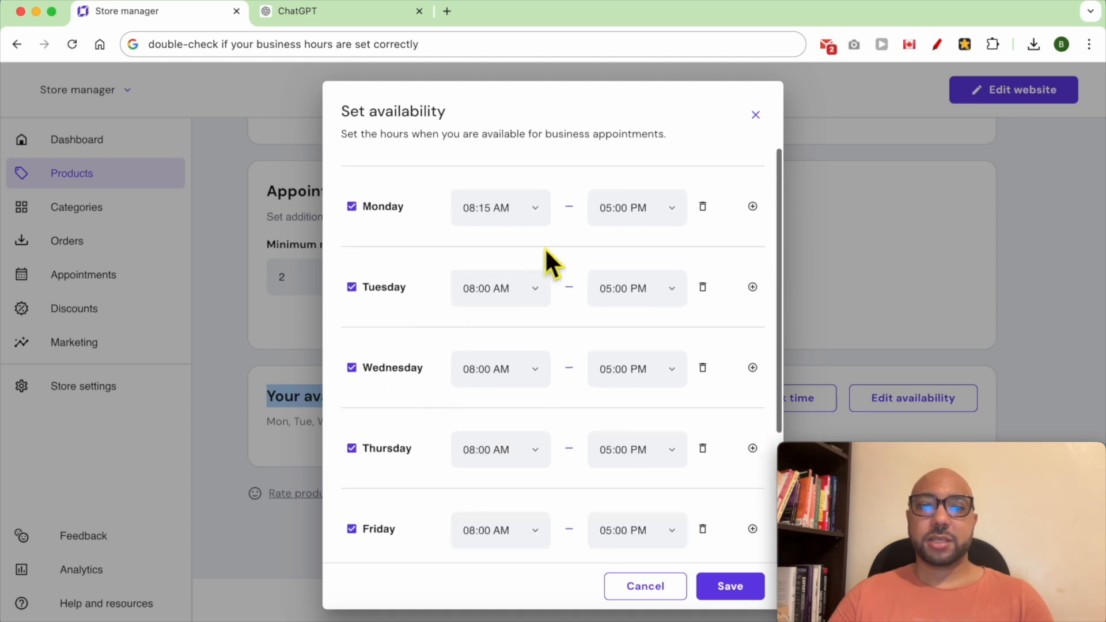
{"action": "left_click", "coordinate": [756, 114]}
- Change the blocked dates from July 25–26 to July 27 and July 29–31
{"action": "left_click", "coordinate": [790, 403]}
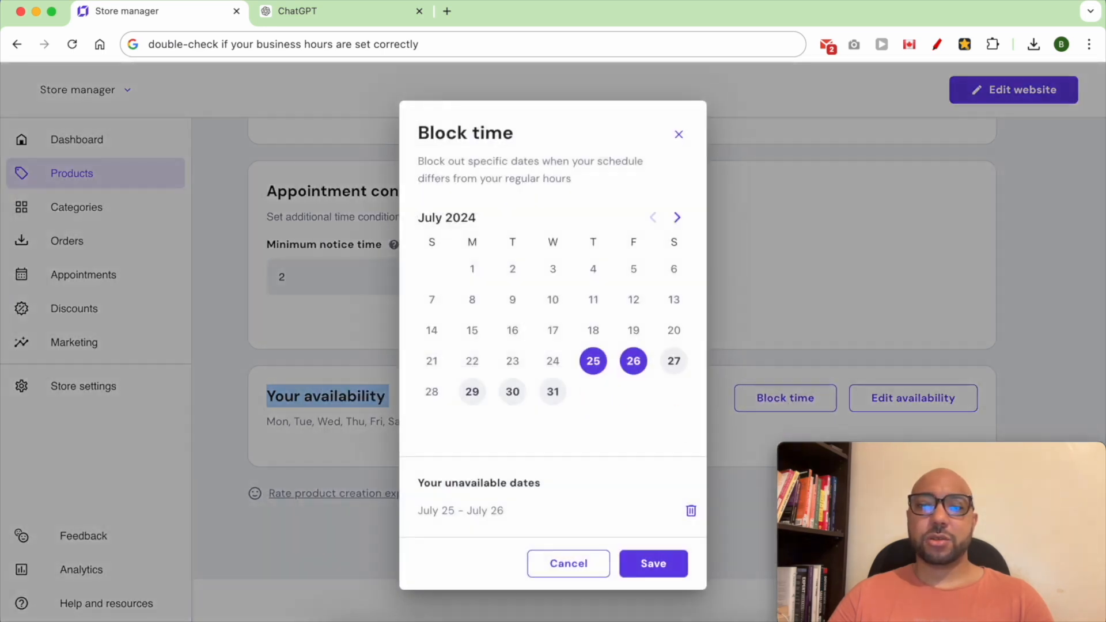
{"action": "left_click", "coordinate": [602, 363]}
{"action": "left_click", "coordinate": [632, 367]}
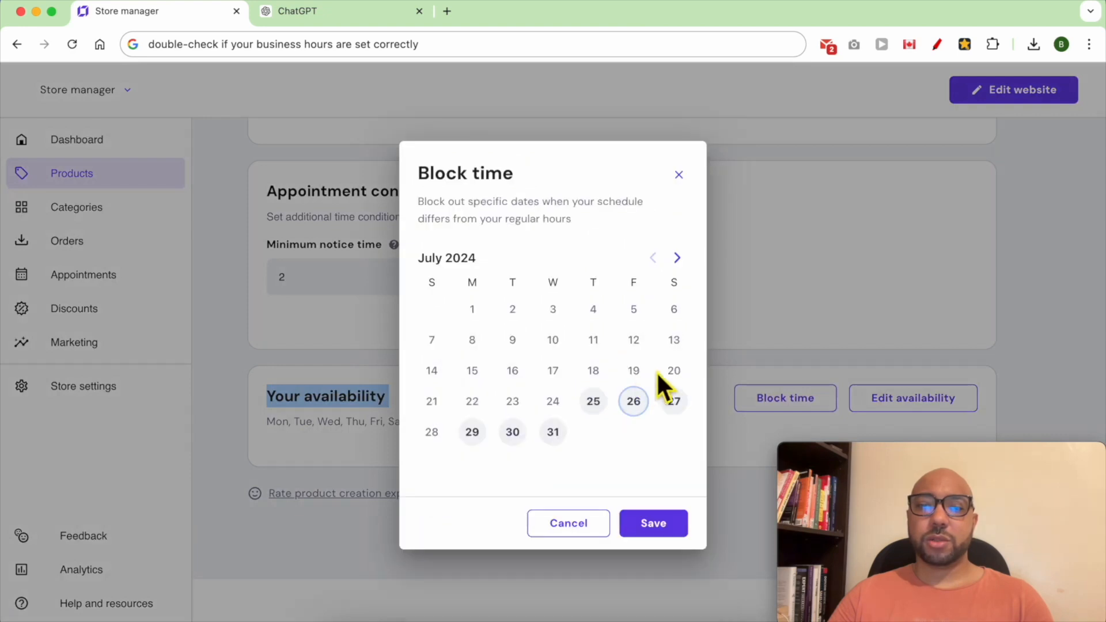
{"action": "left_click", "coordinate": [675, 404]}
{"action": "left_click", "coordinate": [553, 384]}
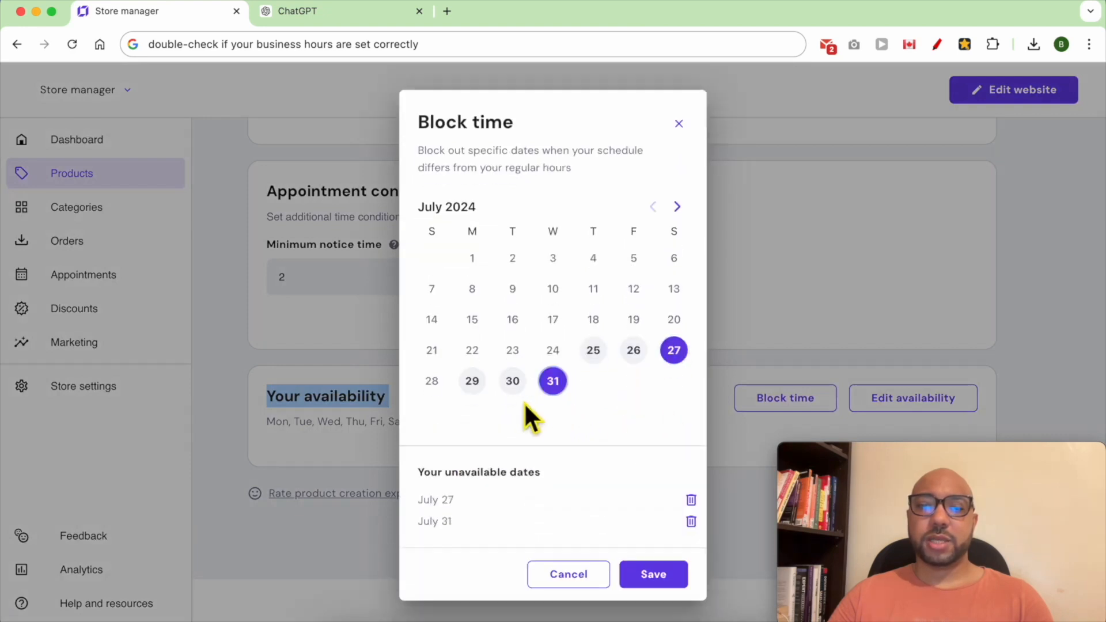
{"action": "left_click", "coordinate": [472, 381]}
- Save the blocked dates and the Dental Appointment product
{"action": "left_click", "coordinate": [651, 565]}
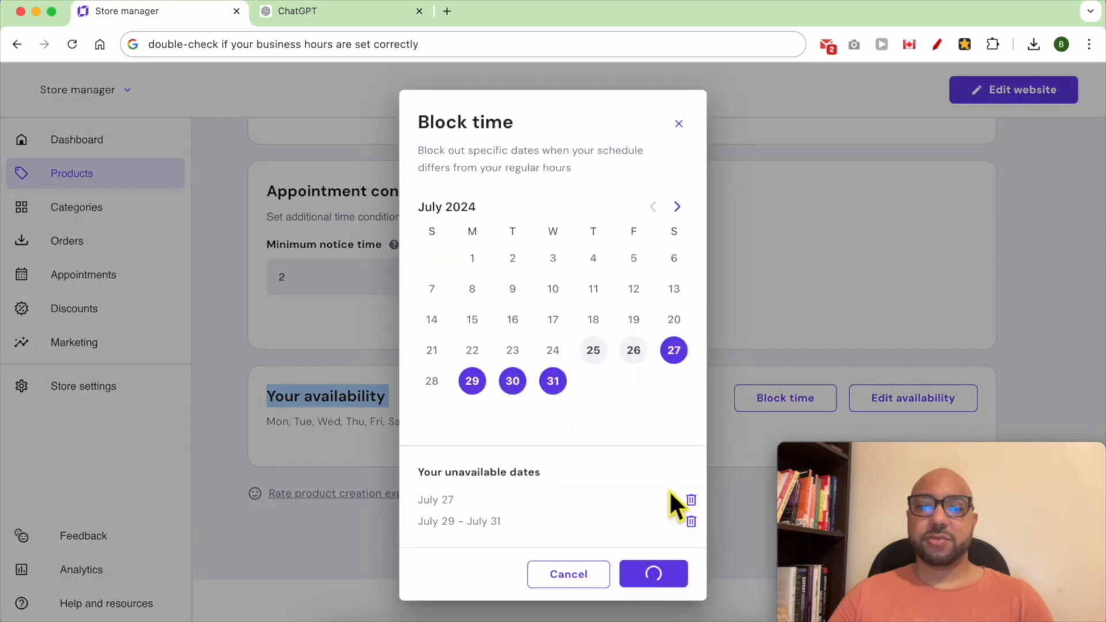
{"action": "left_click_drag", "start_coordinate": [910, 479], "coordinate": [892, 308]}
{"action": "left_click", "coordinate": [1020, 603]}
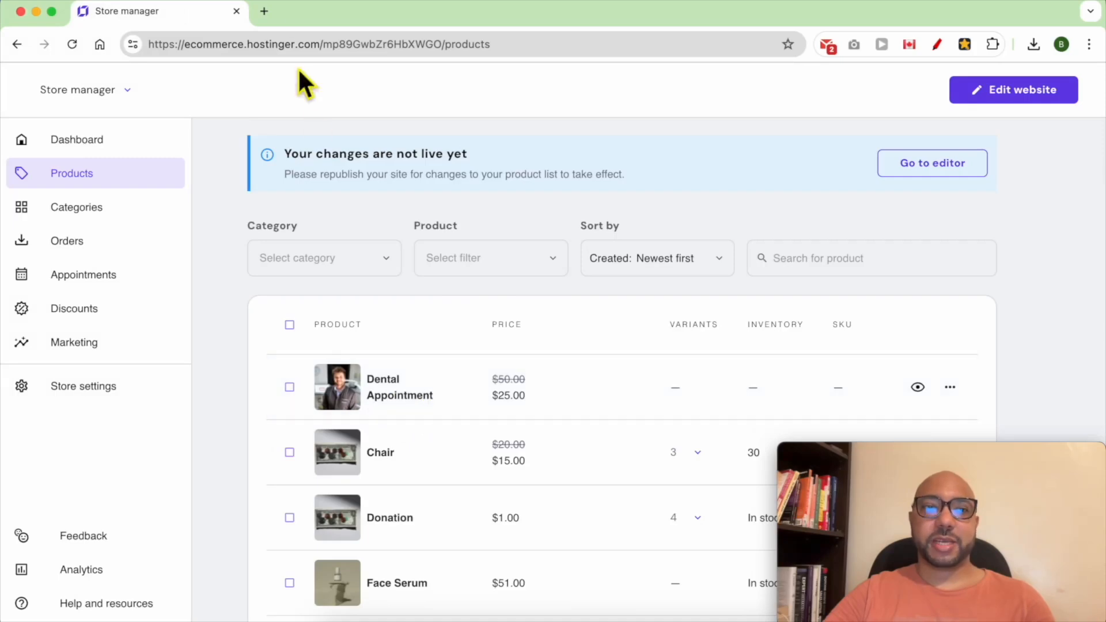
- In the website editor, add an Online store section using the Single product template
{"action": "left_click", "coordinate": [1017, 93]}
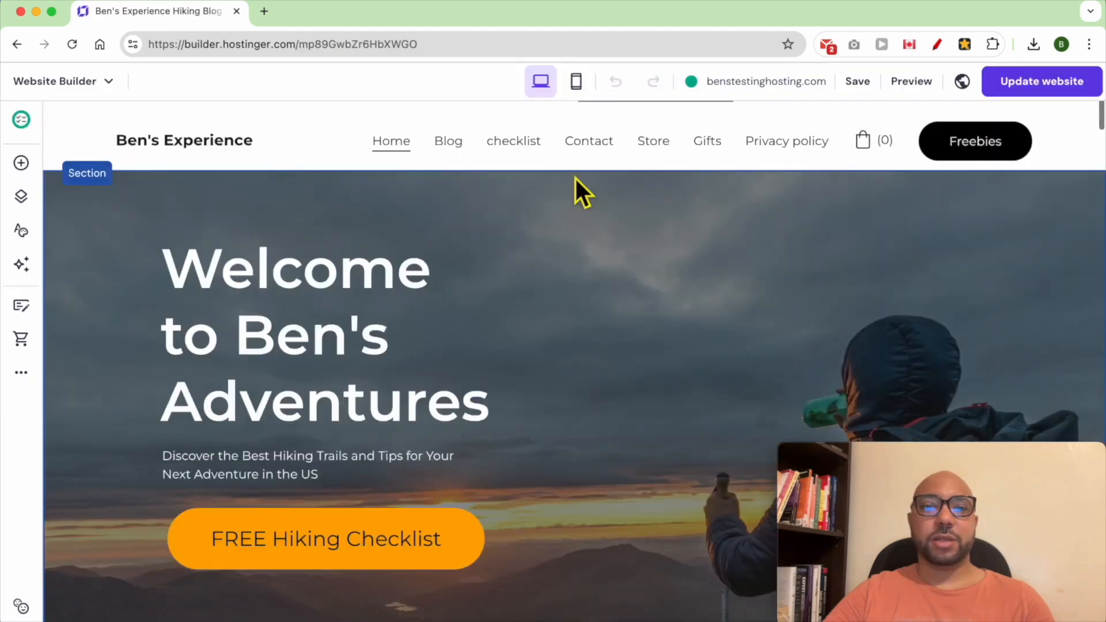
{"action": "left_click", "coordinate": [576, 171]}
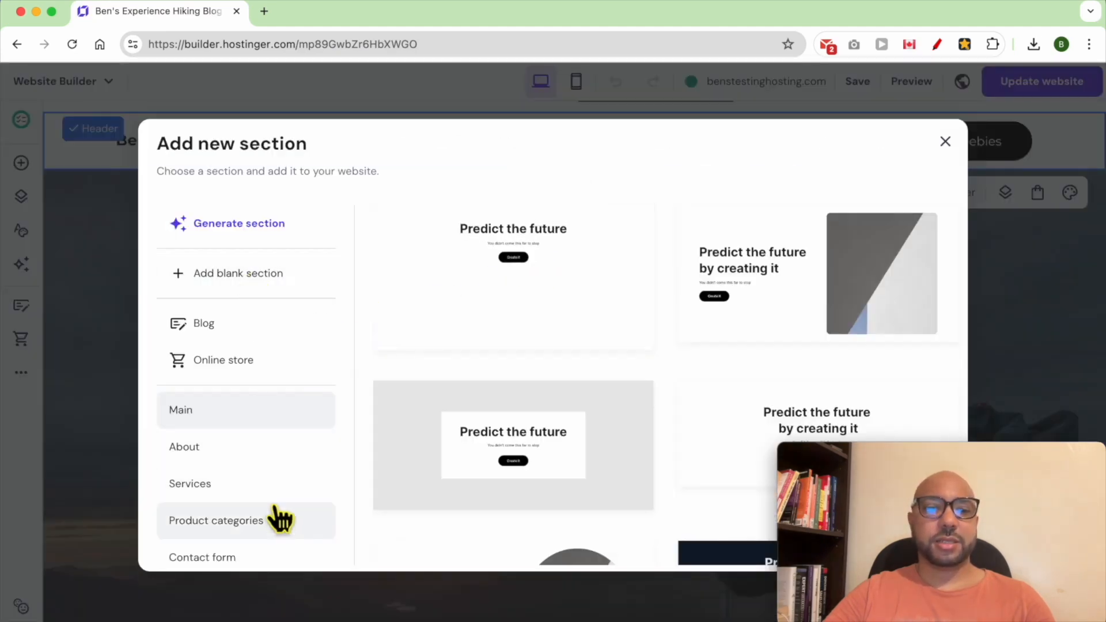
{"action": "left_click", "coordinate": [255, 375]}
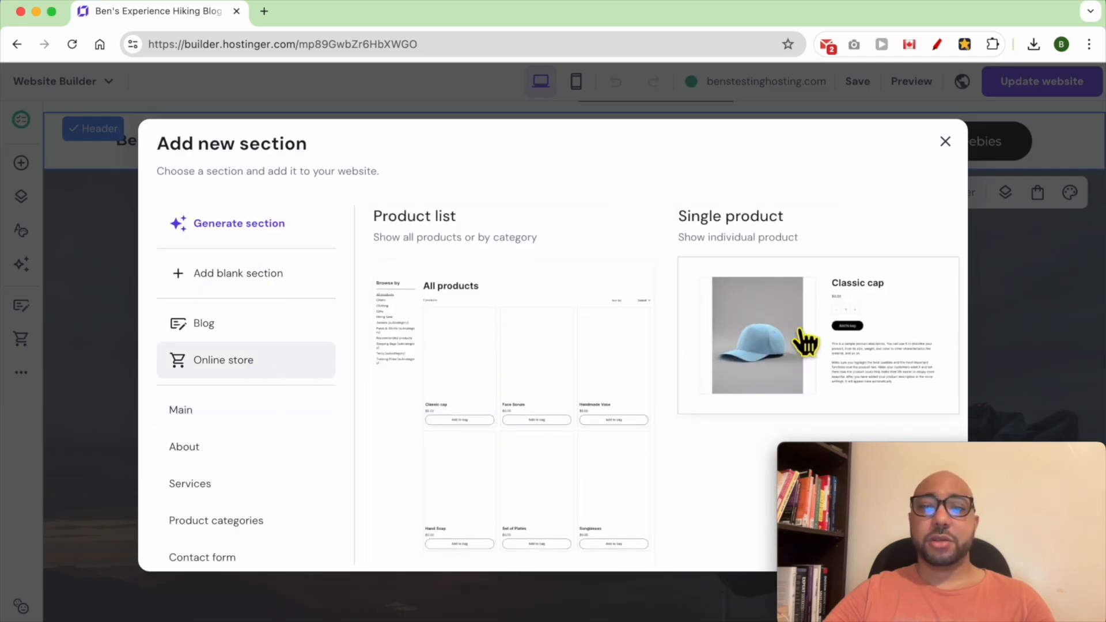
{"action": "left_click", "coordinate": [807, 326]}
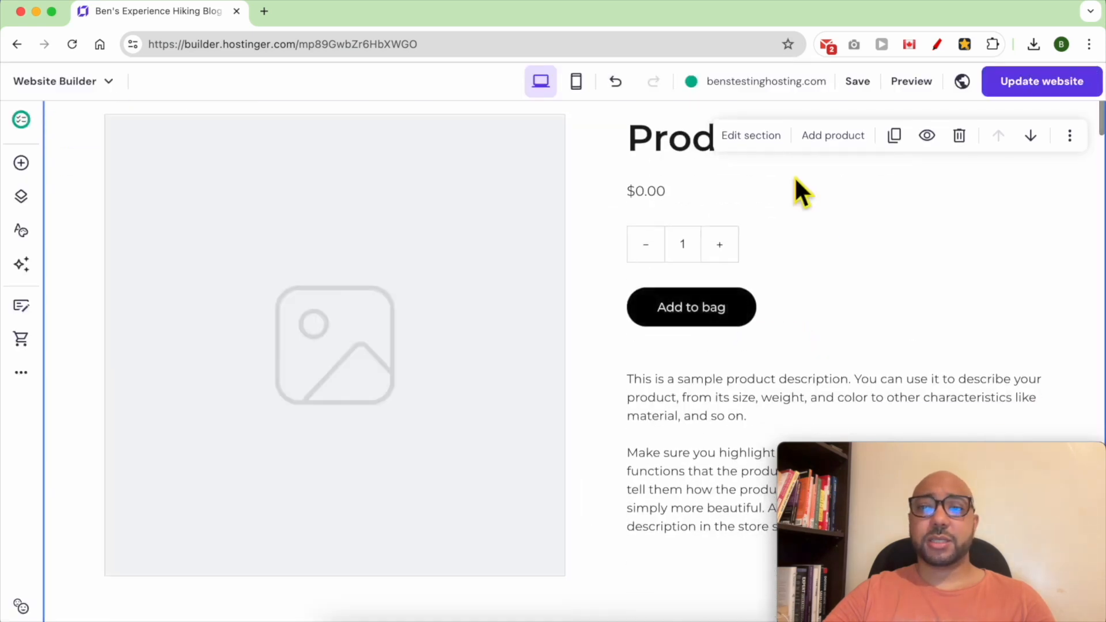
- Link the single-product section to the Dental Appointment product and publish the site changes
{"action": "left_click", "coordinate": [743, 151]}
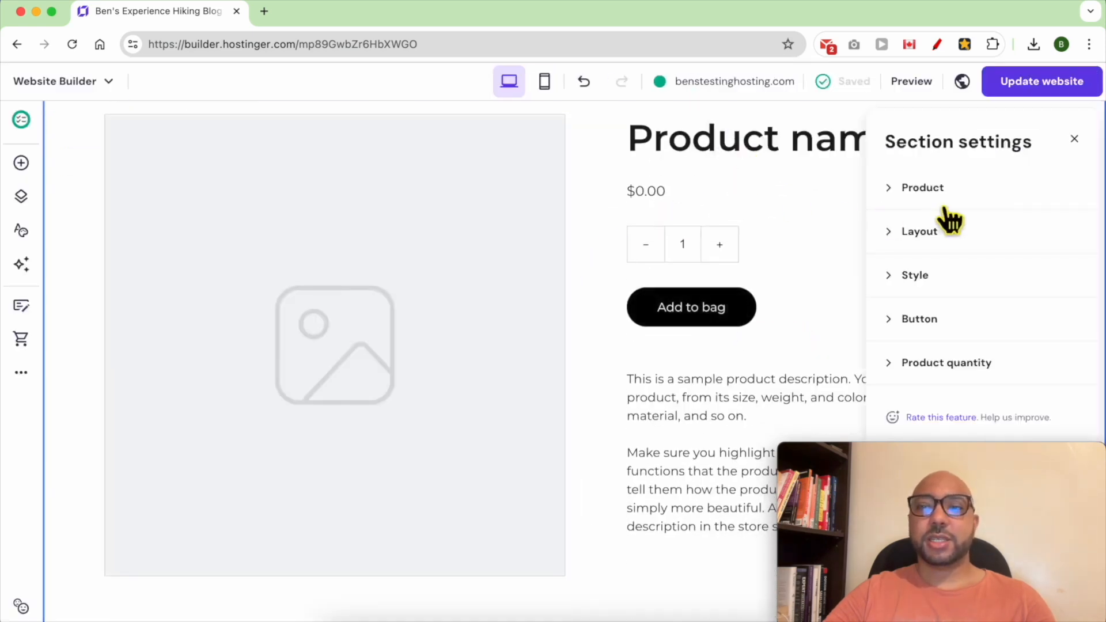
{"action": "left_click_drag", "start_coordinate": [959, 455], "coordinate": [179, 458]}
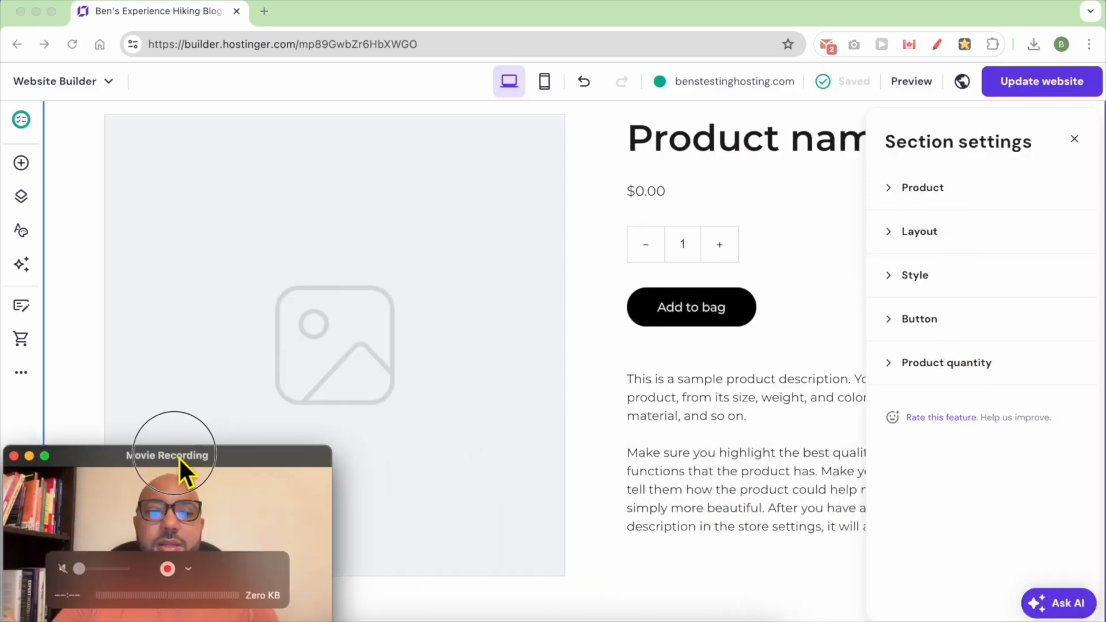
{"action": "left_click", "coordinate": [928, 191]}
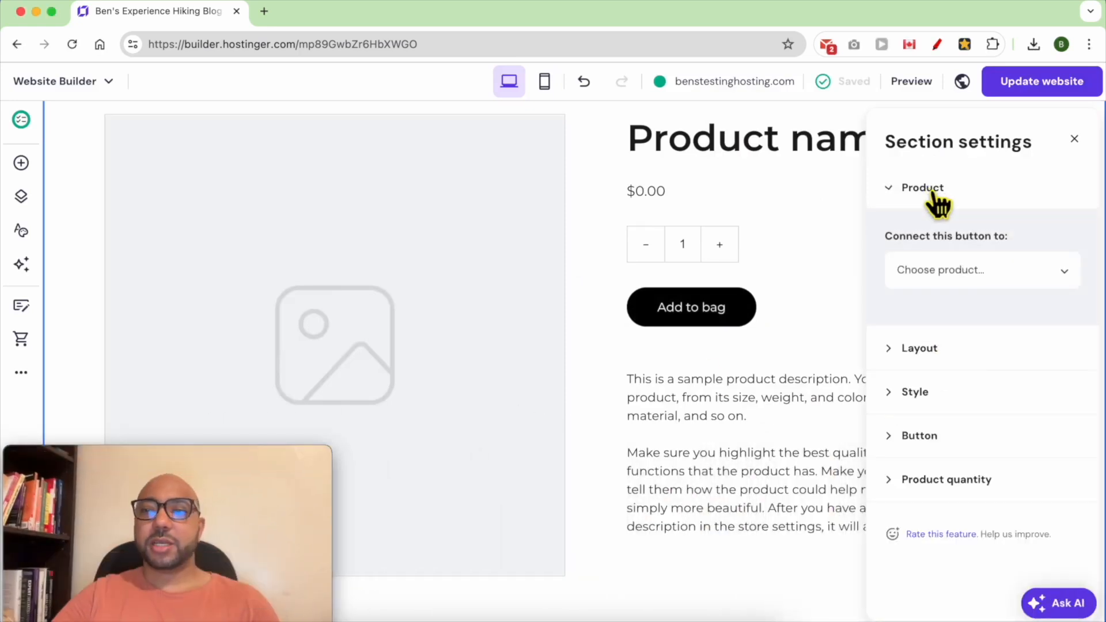
{"action": "left_click", "coordinate": [965, 275]}
{"action": "left_click", "coordinate": [972, 387]}
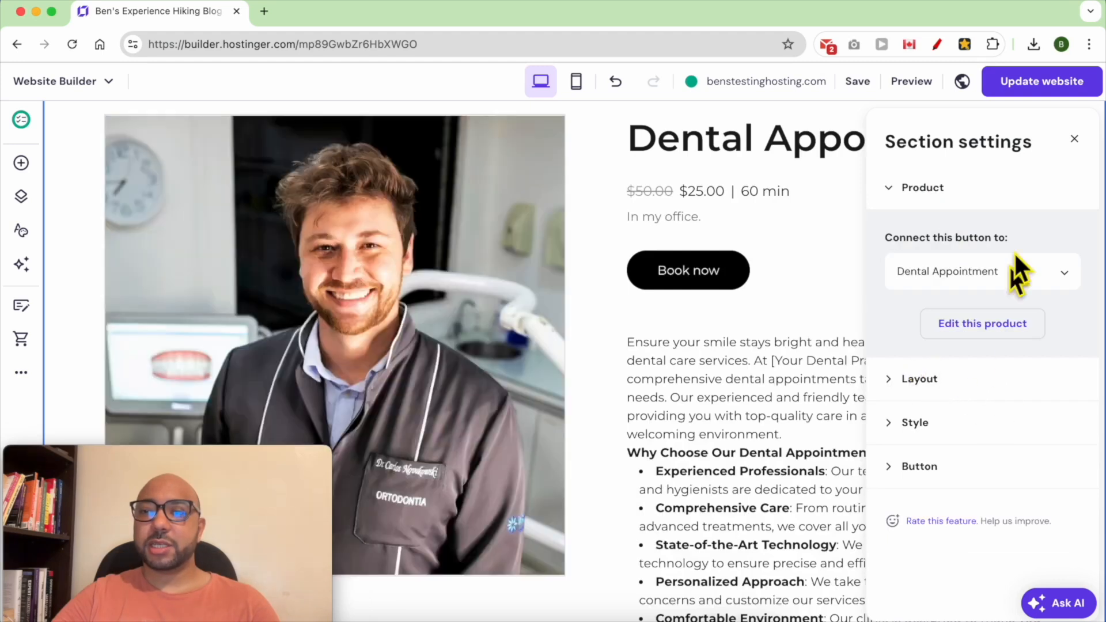
{"action": "left_click", "coordinate": [1076, 141]}
{"action": "scroll", "coordinate": [946, 285], "scroll_direction": "up", "scroll_amount": 5}
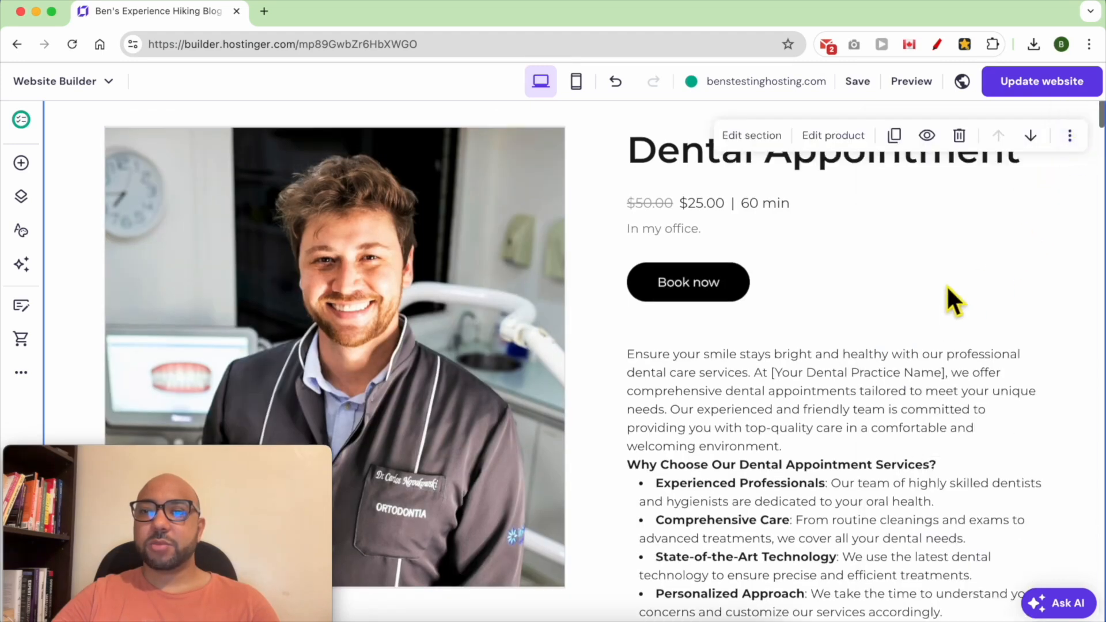
{"action": "left_click", "coordinate": [1040, 82]}
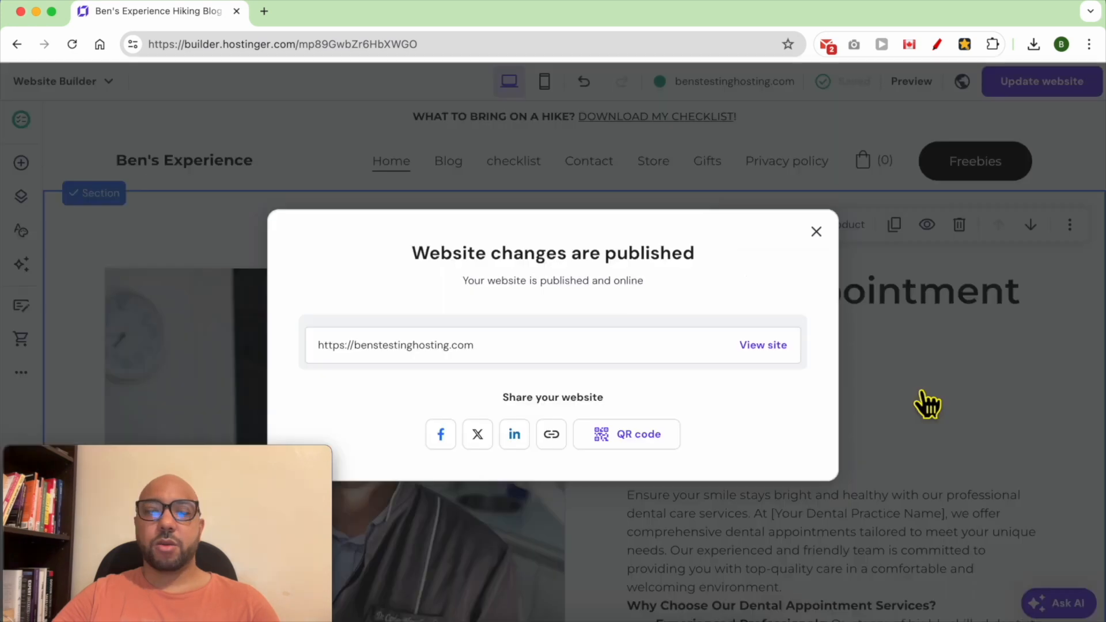
- Open the published live site and scroll to the Dental Appointment product
{"action": "left_click", "coordinate": [761, 346]}
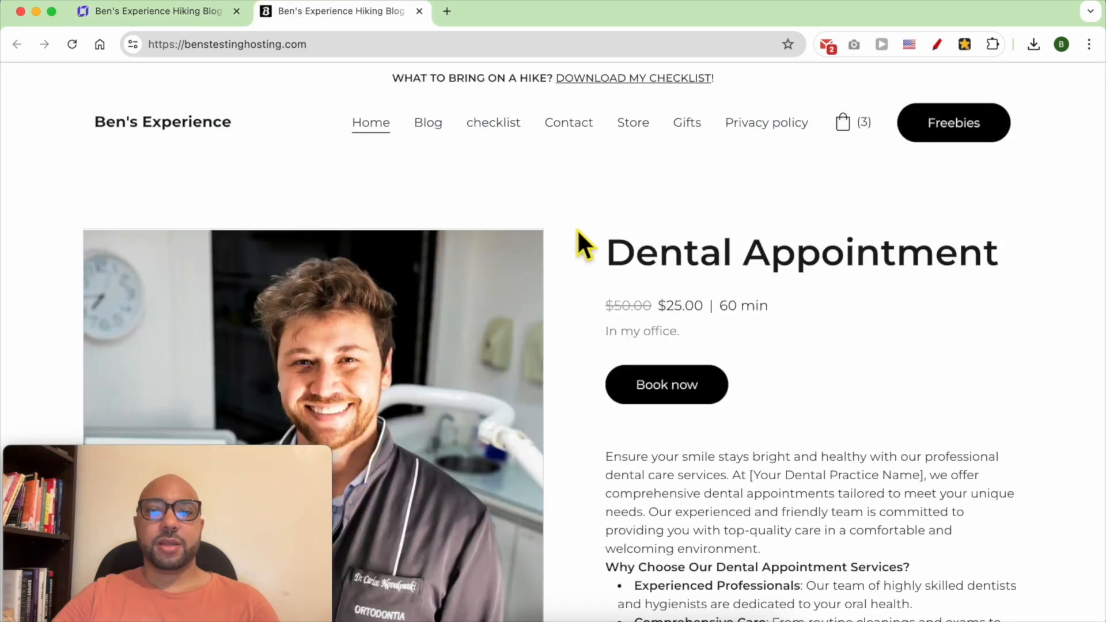
{"action": "left_click", "coordinate": [36, 456]}
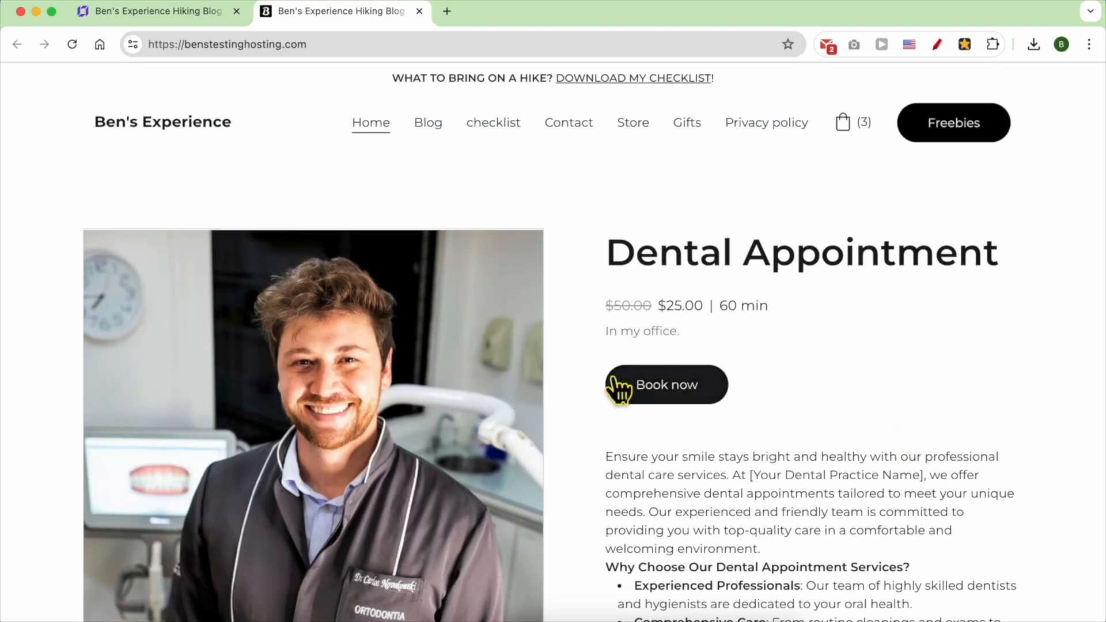
{"action": "scroll", "coordinate": [426, 375], "scroll_direction": "down", "scroll_amount": 2}
{"action": "scroll", "coordinate": [432, 376], "scroll_direction": "down", "scroll_amount": 4}
{"action": "scroll", "coordinate": [434, 375], "scroll_direction": "up", "scroll_amount": 6}
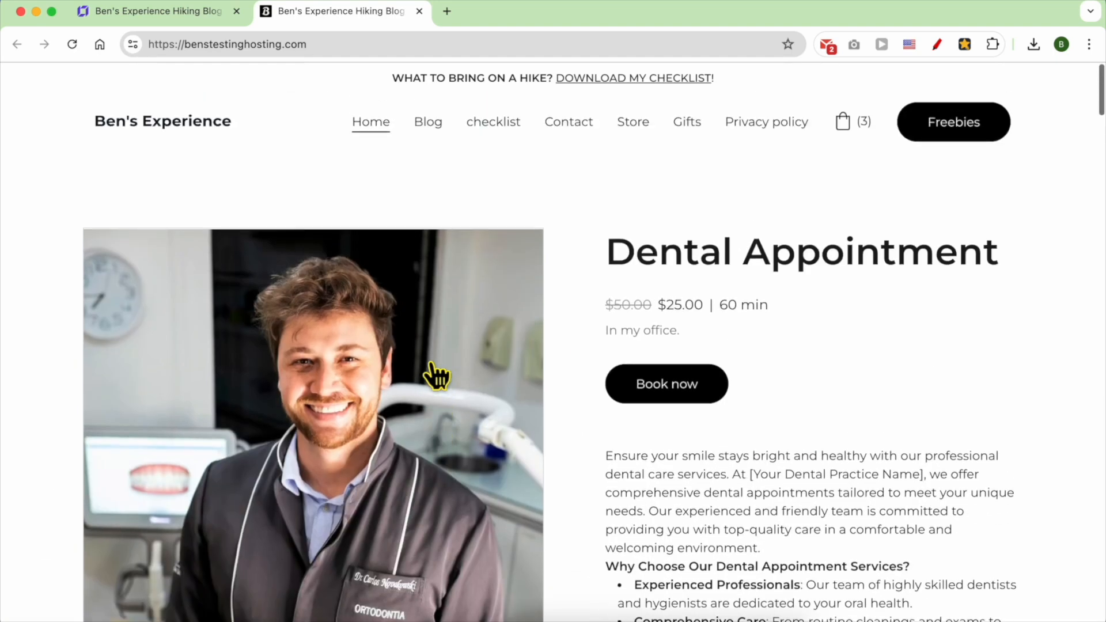
- Review the struck-out price, $25.00 sale price, 60 min duration, office location and description
{"action": "double_click", "coordinate": [634, 314]}
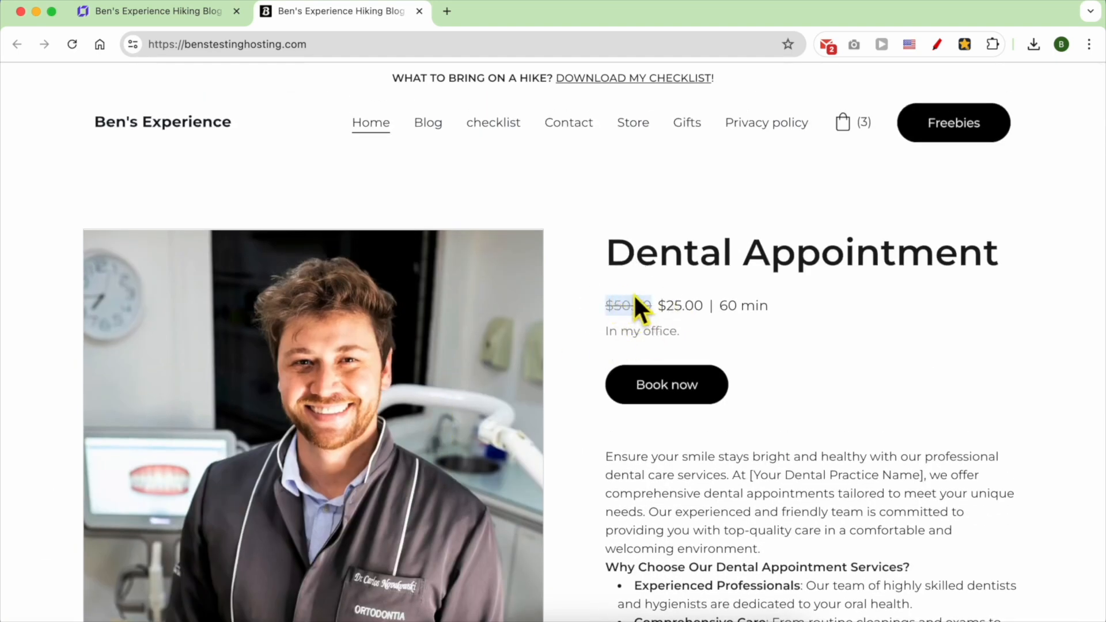
{"action": "double_click", "coordinate": [690, 311]}
{"action": "double_click", "coordinate": [740, 312]}
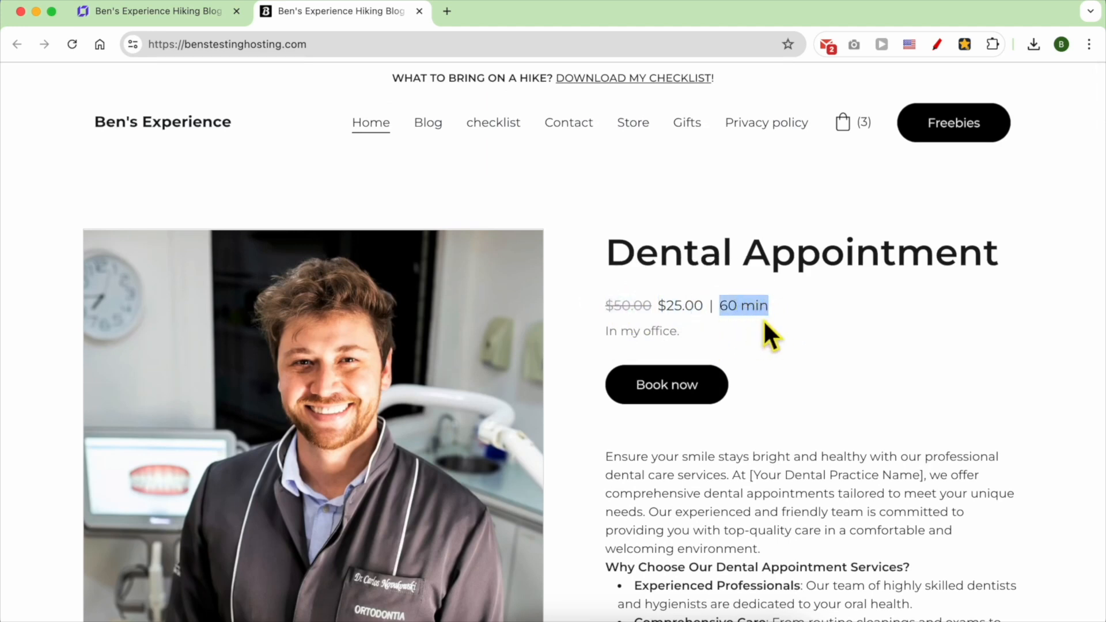
{"action": "triple_click", "coordinate": [666, 344]}
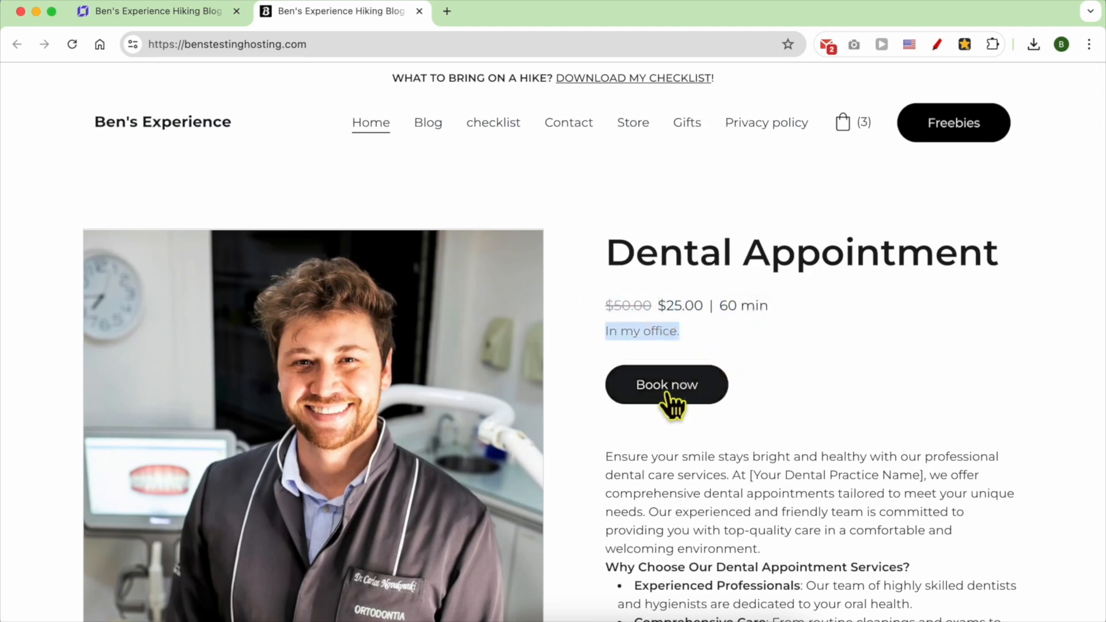
{"action": "scroll", "coordinate": [737, 409], "scroll_direction": "down", "scroll_amount": 3}
{"action": "triple_click", "coordinate": [710, 323]}
{"action": "scroll", "coordinate": [731, 370], "scroll_direction": "down", "scroll_amount": 7}
{"action": "scroll", "coordinate": [736, 375], "scroll_direction": "down", "scroll_amount": 5}
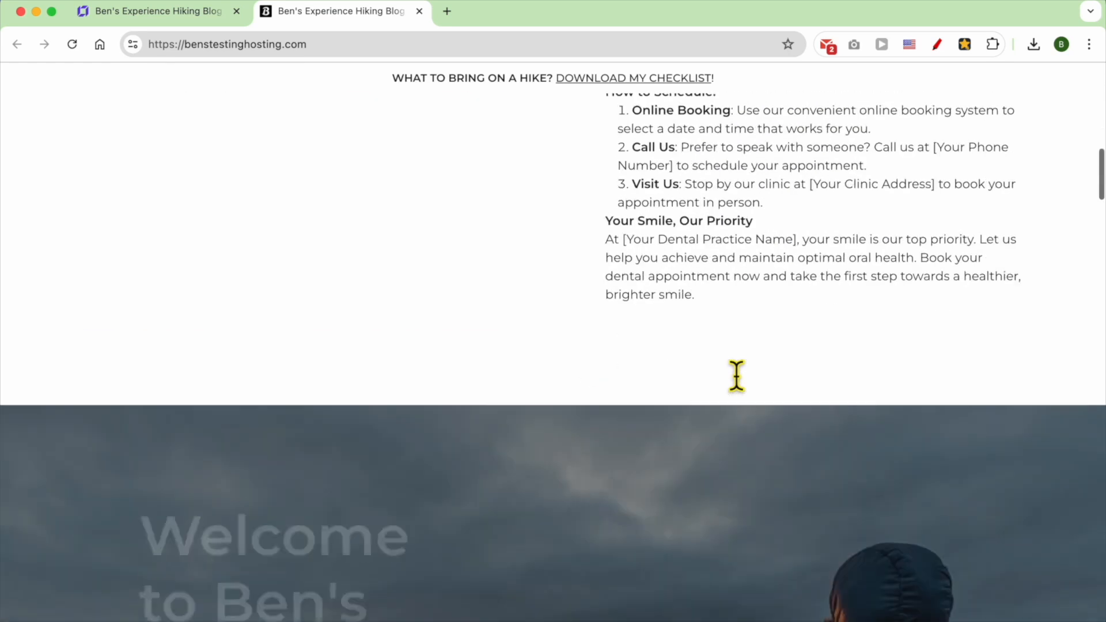
{"action": "scroll", "coordinate": [735, 380], "scroll_direction": "up", "scroll_amount": 15}
{"action": "left_click", "coordinate": [678, 386]}
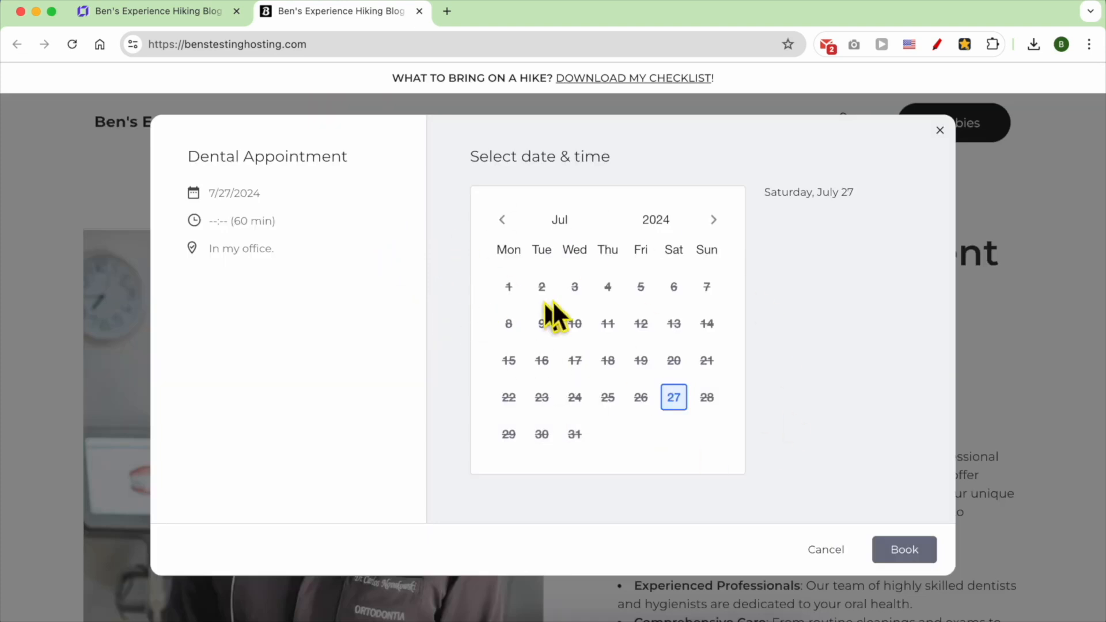
- Change the booking date from the preselected July 27 to Thursday, August 1, 2024
{"action": "left_click", "coordinate": [230, 205]}
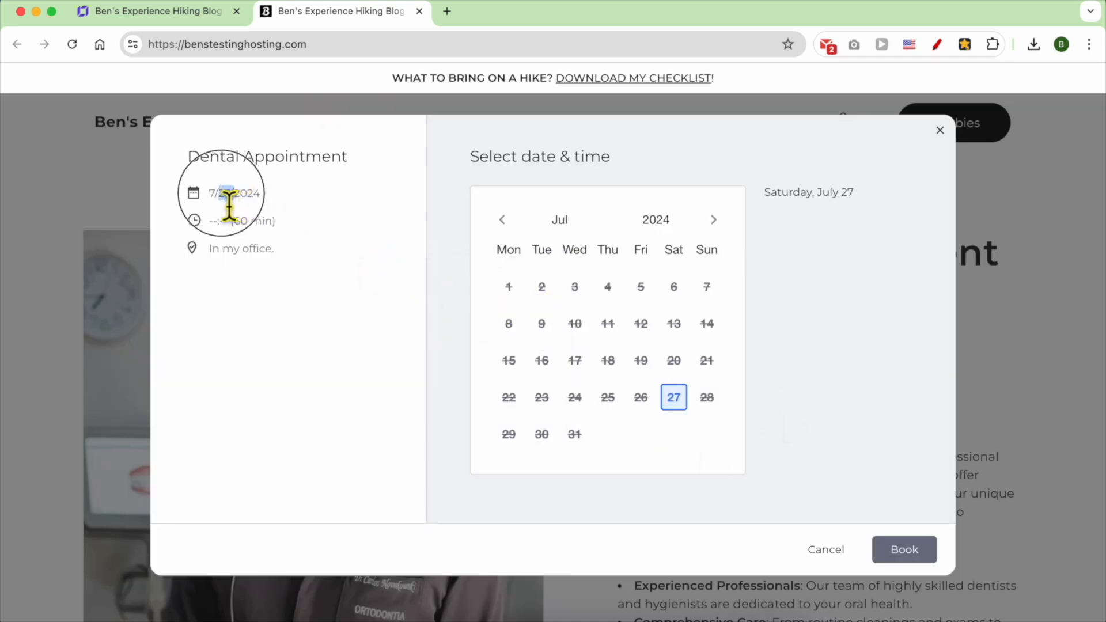
{"action": "left_click", "coordinate": [237, 207]}
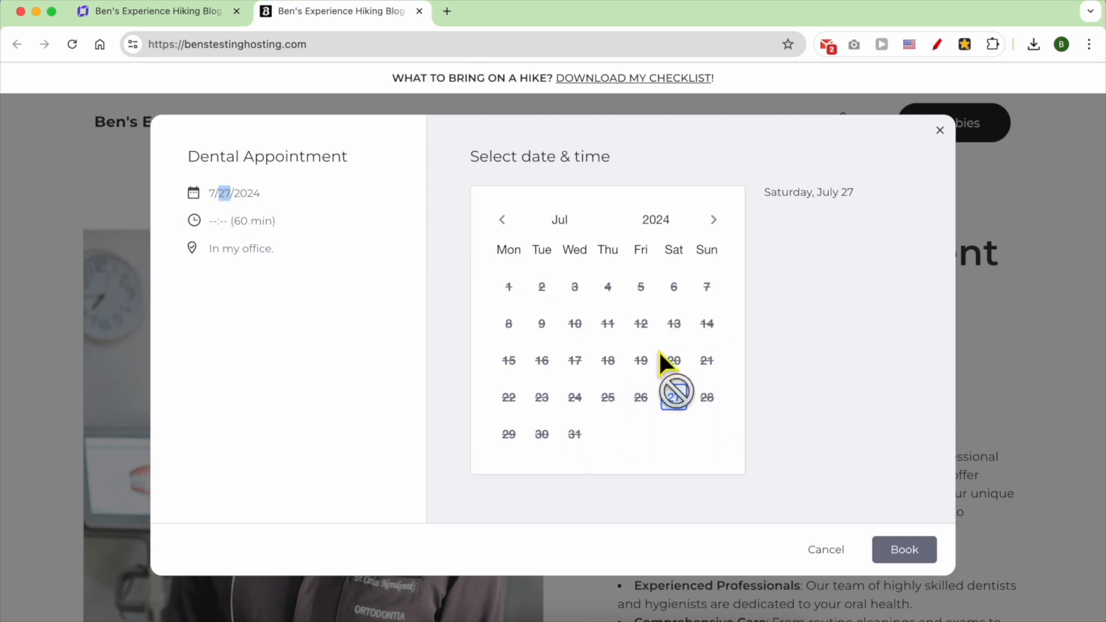
{"action": "left_click", "coordinate": [713, 220]}
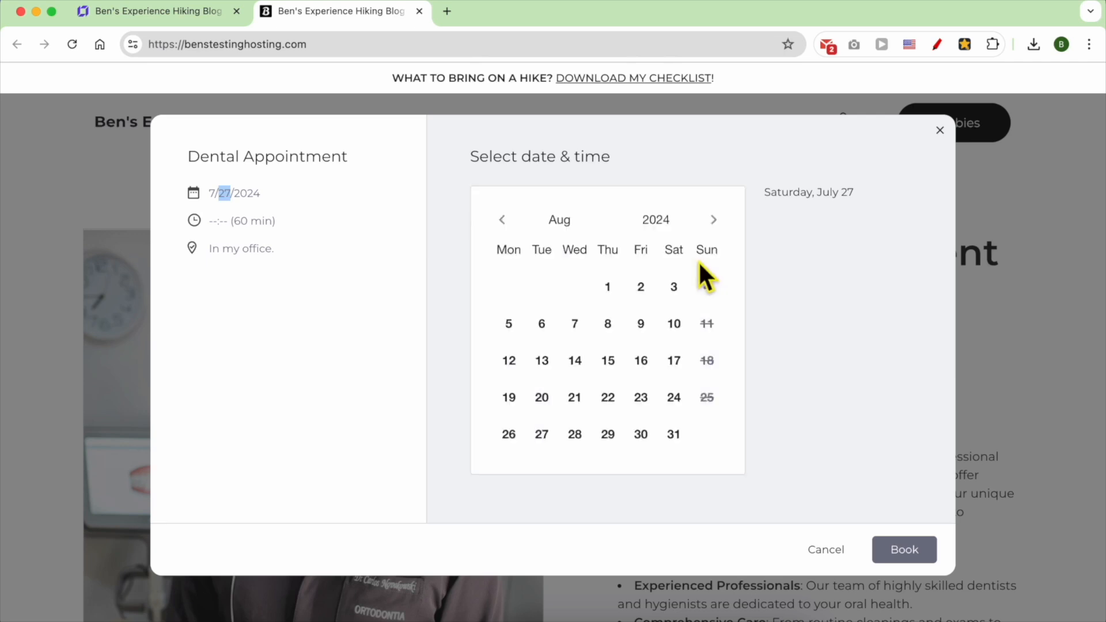
{"action": "left_click", "coordinate": [609, 288]}
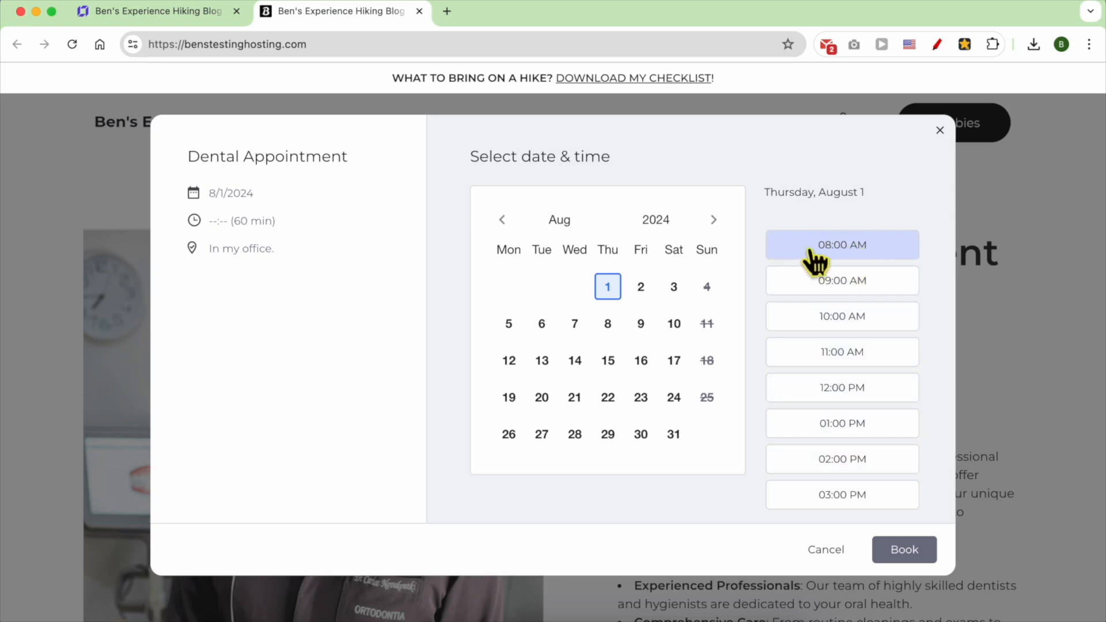
- Check the booking summary and settle on the 02:00 PM time slot
{"action": "scroll", "coordinate": [859, 305], "scroll_direction": "down", "scroll_amount": 2}
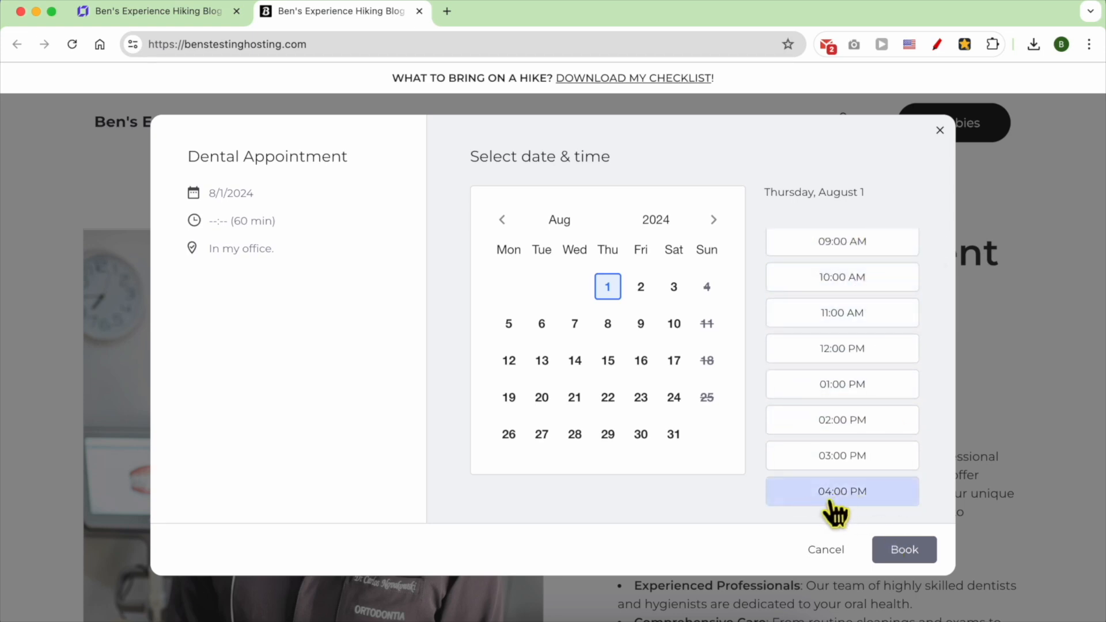
{"action": "left_click", "coordinate": [861, 277]}
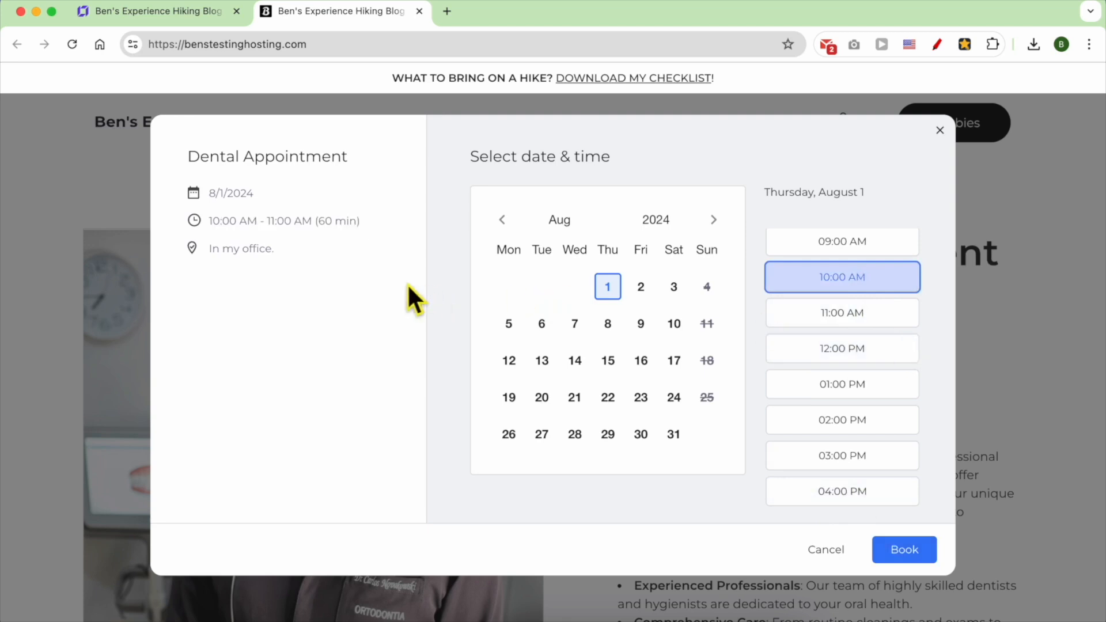
{"action": "left_click_drag", "start_coordinate": [309, 289], "coordinate": [211, 194]}
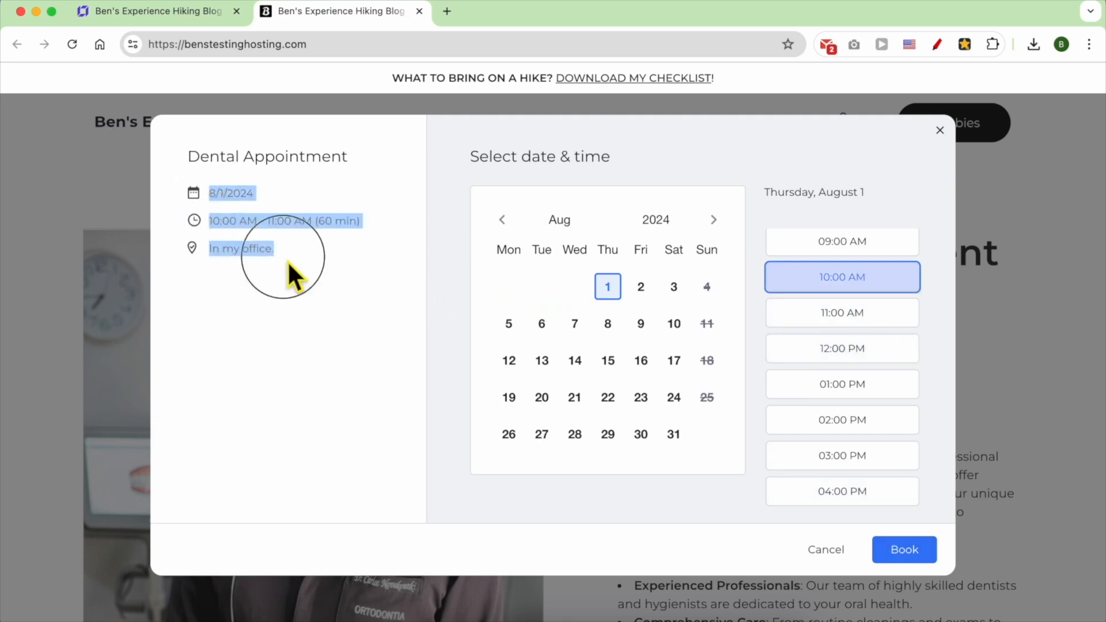
{"action": "triple_click", "coordinate": [276, 248]}
{"action": "left_click", "coordinate": [868, 317]}
{"action": "left_click", "coordinate": [868, 349]}
{"action": "left_click", "coordinate": [395, 284]}
{"action": "left_click", "coordinate": [851, 387]}
{"action": "left_click", "coordinate": [855, 422]}
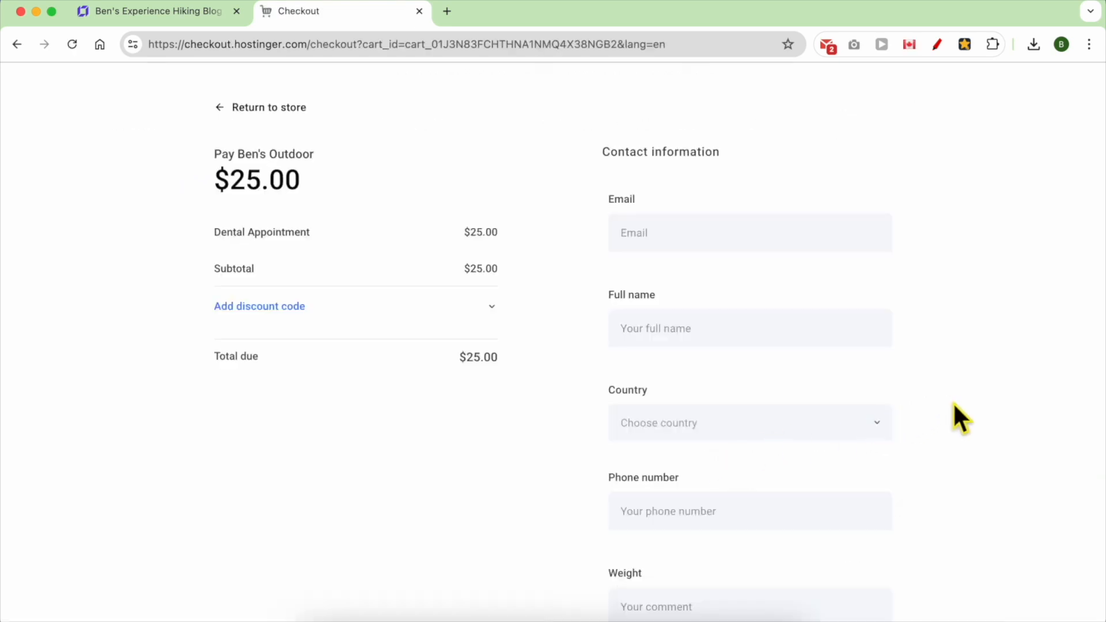
- Enter the contact e-mail, Albania as country, and phone number, accept the terms, then place the $25.00 order
{"action": "left_click", "coordinate": [719, 246]}
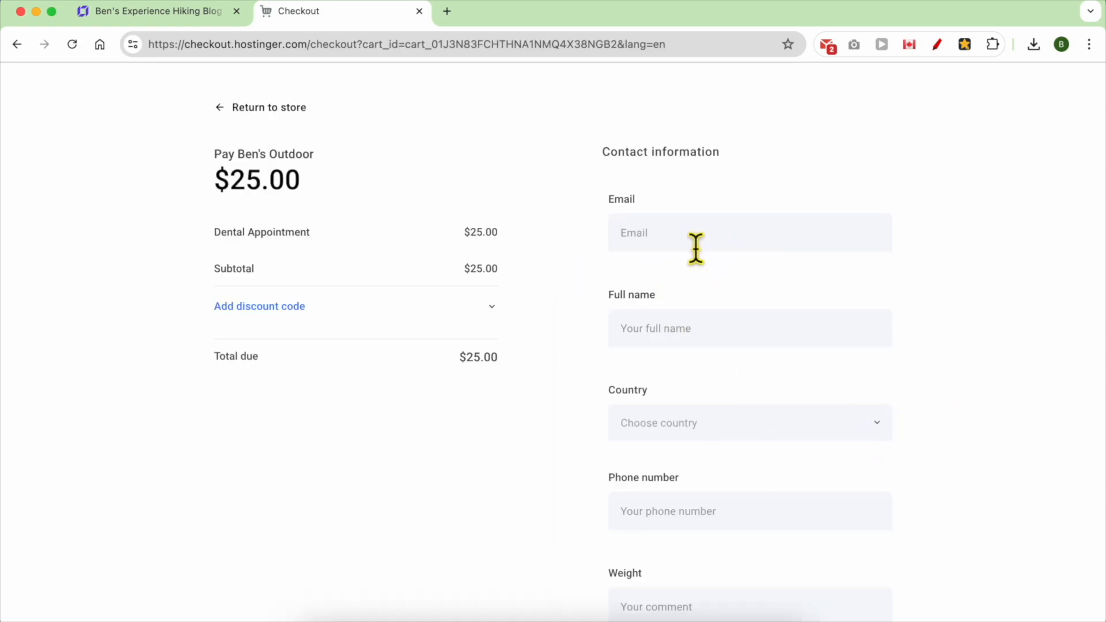
{"action": "type", "text": "ben"}
{"action": "left_click", "coordinate": [751, 423]}
{"action": "left_click", "coordinate": [700, 222]}
{"action": "scroll", "coordinate": [699, 398], "scroll_direction": "down", "scroll_amount": 2}
{"action": "left_click", "coordinate": [700, 402]}
{"action": "type", "text": "123456"}
{"action": "left_click", "coordinate": [750, 581]}
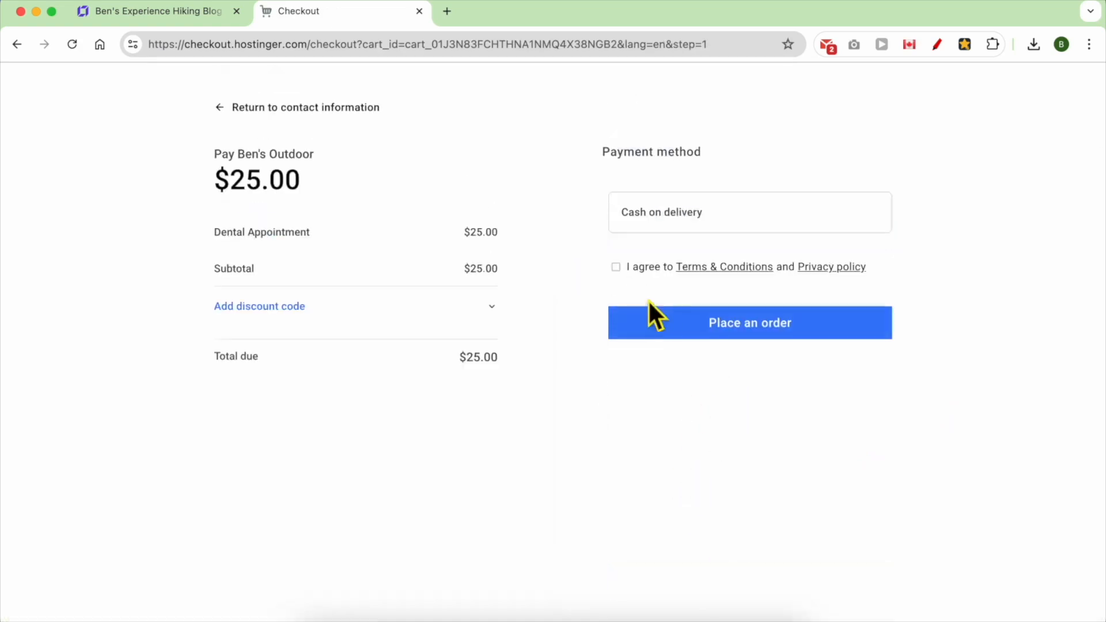
{"action": "left_click", "coordinate": [616, 267]}
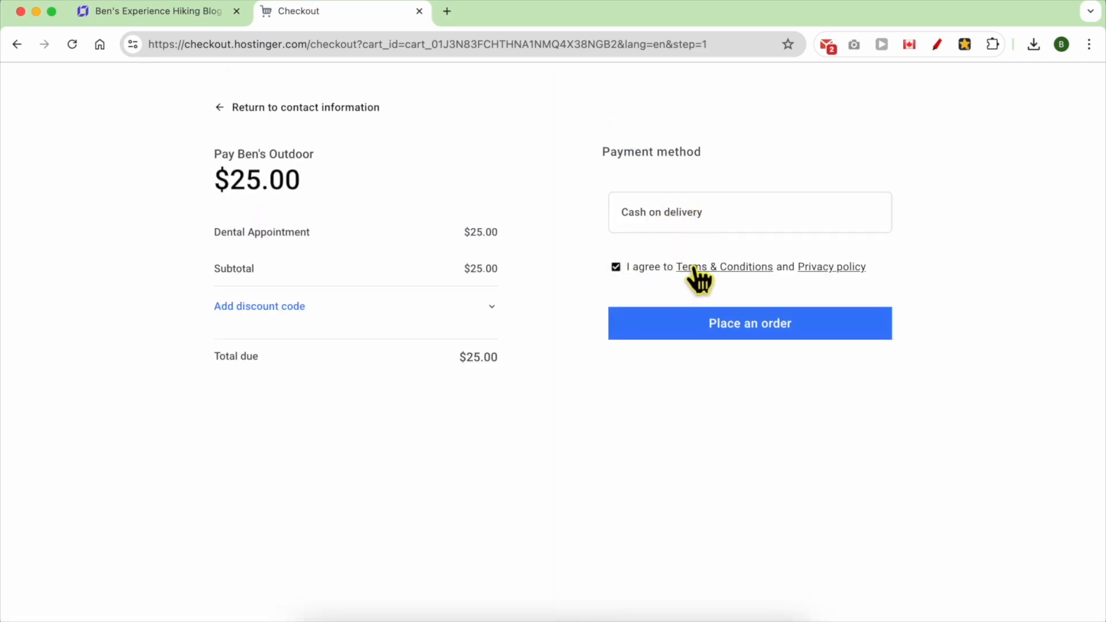
{"action": "left_click", "coordinate": [674, 337]}
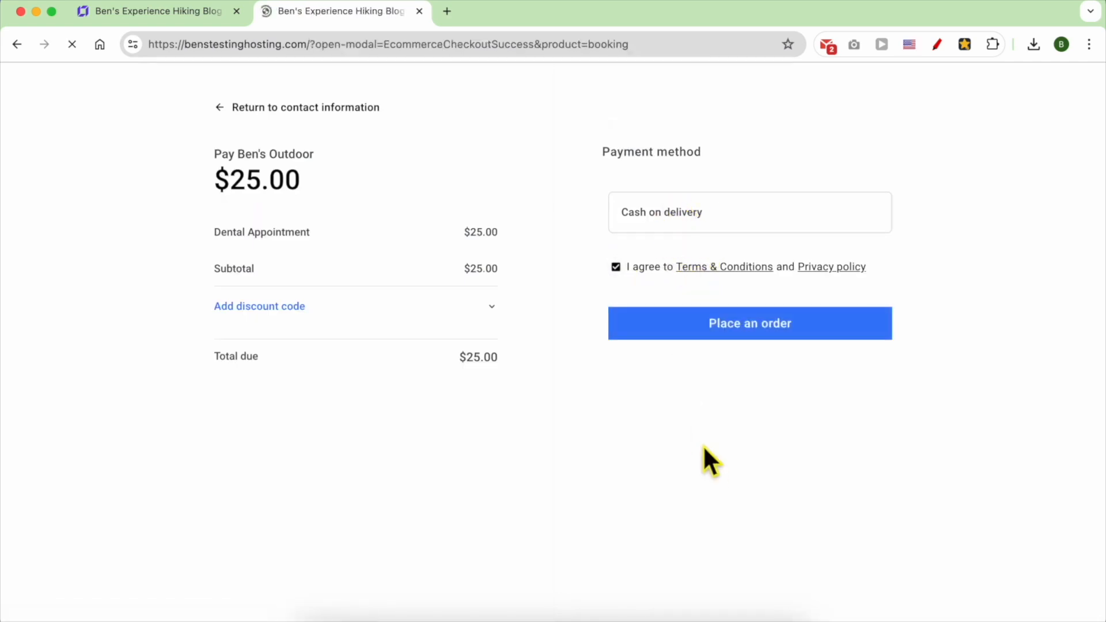